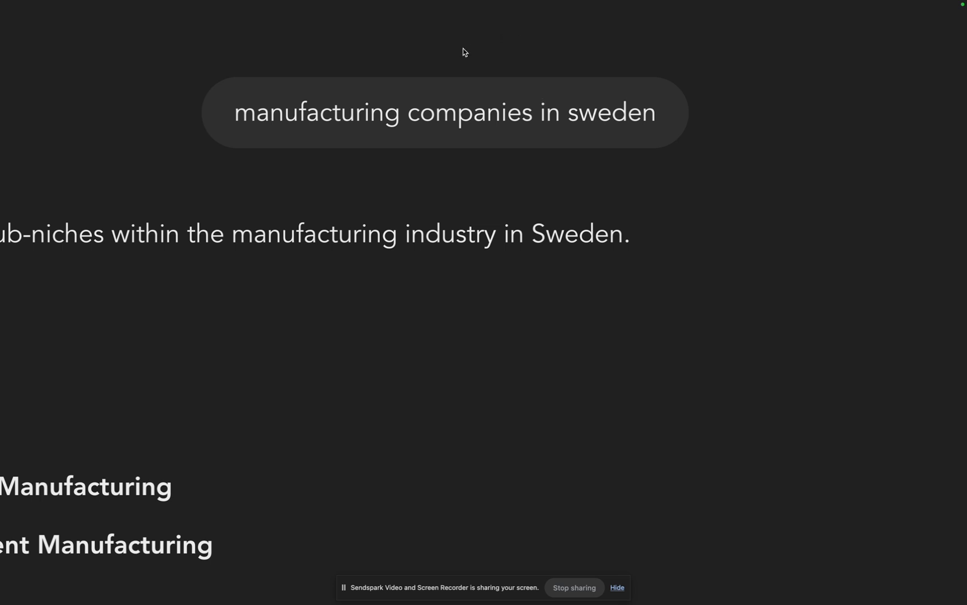
Step: Review the submitted prompt "manufacturing companies in sweden" at the start of the conversation
scroll(462, 62, "left", 1)
scroll(462, 62, "down", 2)
scroll(462, 62, "left", 2)
scroll(464, 61, "up", 1)
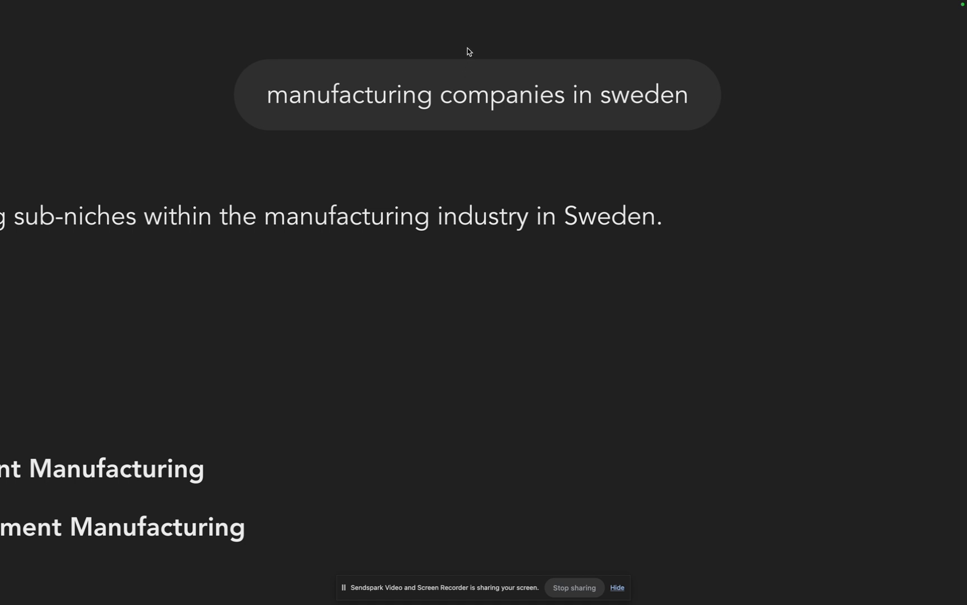
scroll(468, 45, "up", 1)
scroll(468, 45, "down", 1)
left_click_drag(268, 91, 646, 91)
left_click(646, 91)
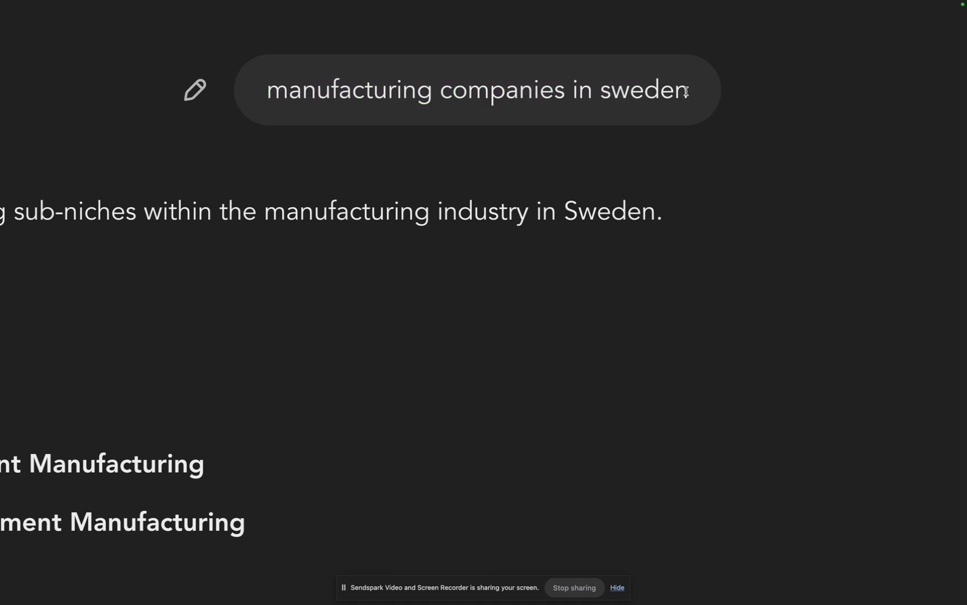
scroll(686, 91, "down", 1)
left_click_drag(687, 72, 267, 72)
left_click(269, 63)
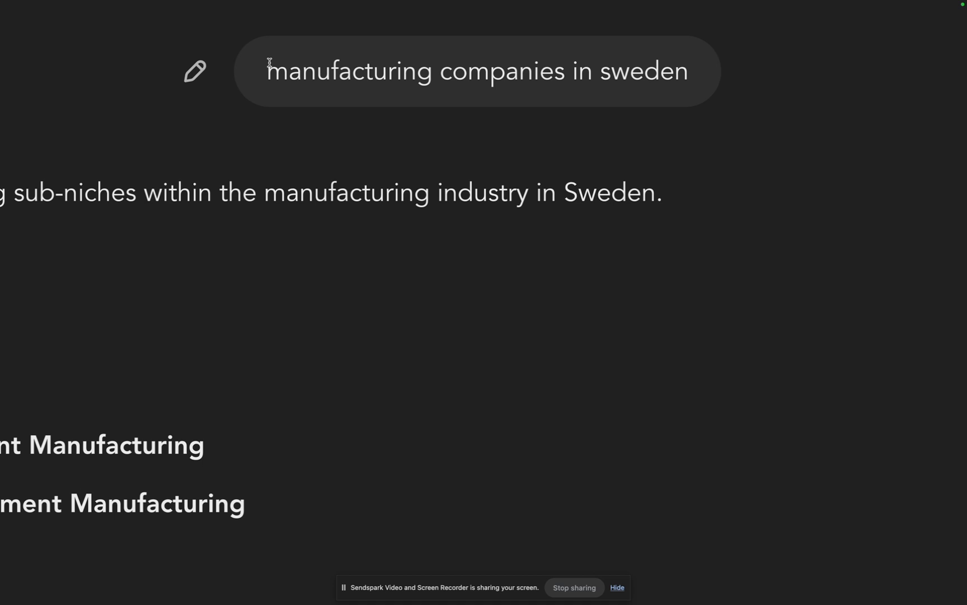
scroll(275, 71, "left", 3)
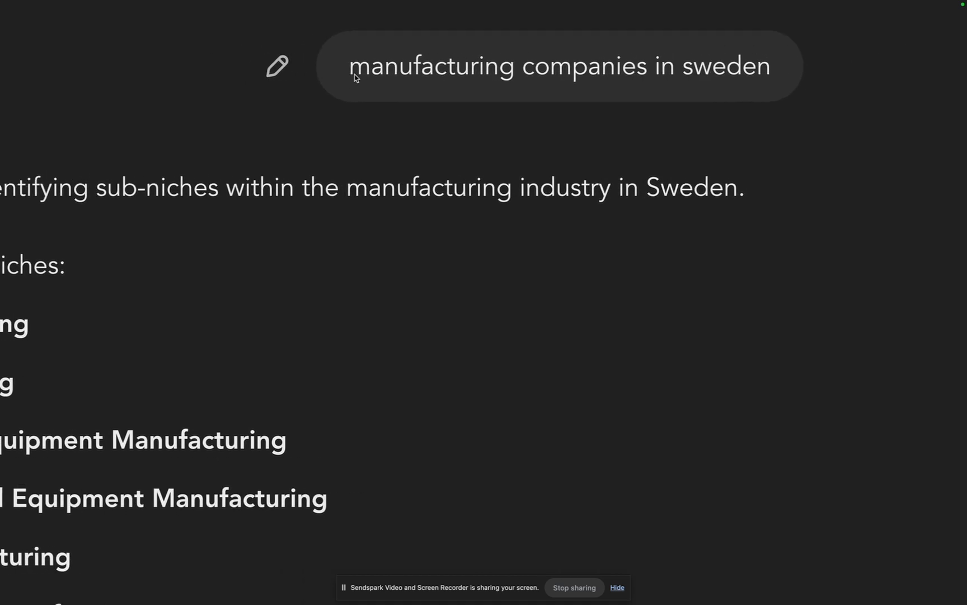
scroll(448, 145, "down", 2)
scroll(447, 145, "down", 3)
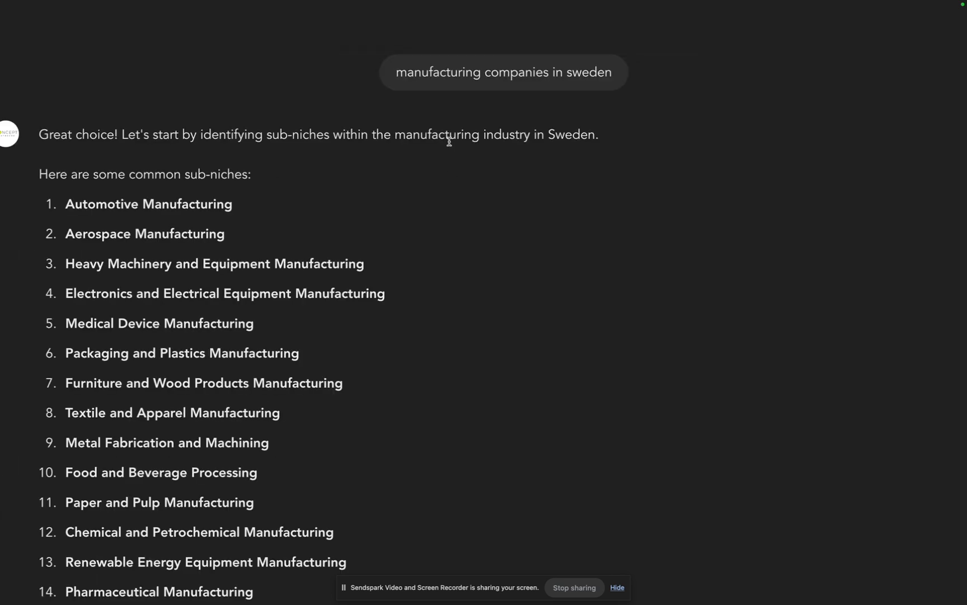
scroll(437, 126, "up", 1)
mouse_move(384, 84)
left_click_drag(400, 85, 796, 84)
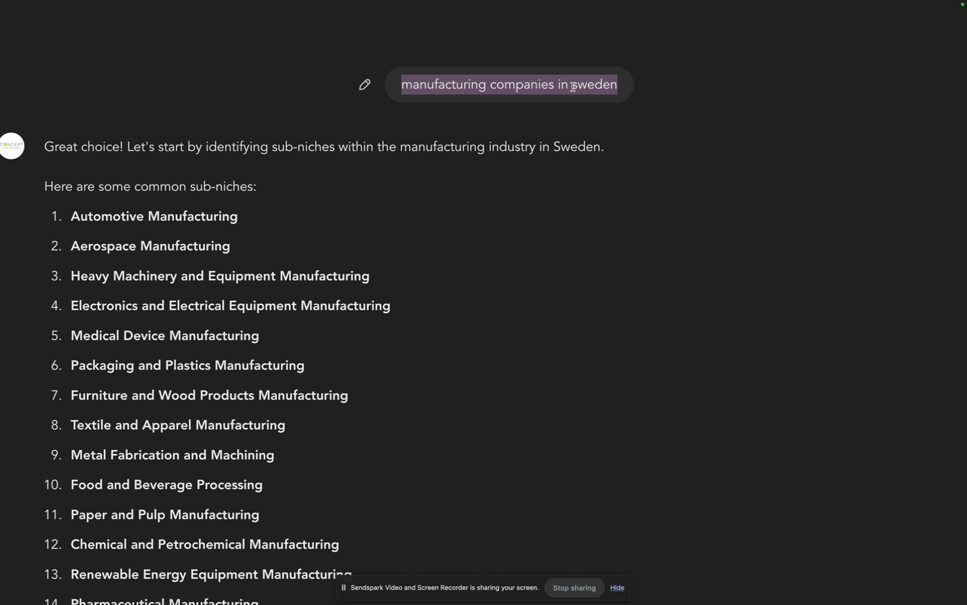
Step: Read the reply's opening sentence and its numbered list of common manufacturing sub-niches in Sweden
left_click(259, 146)
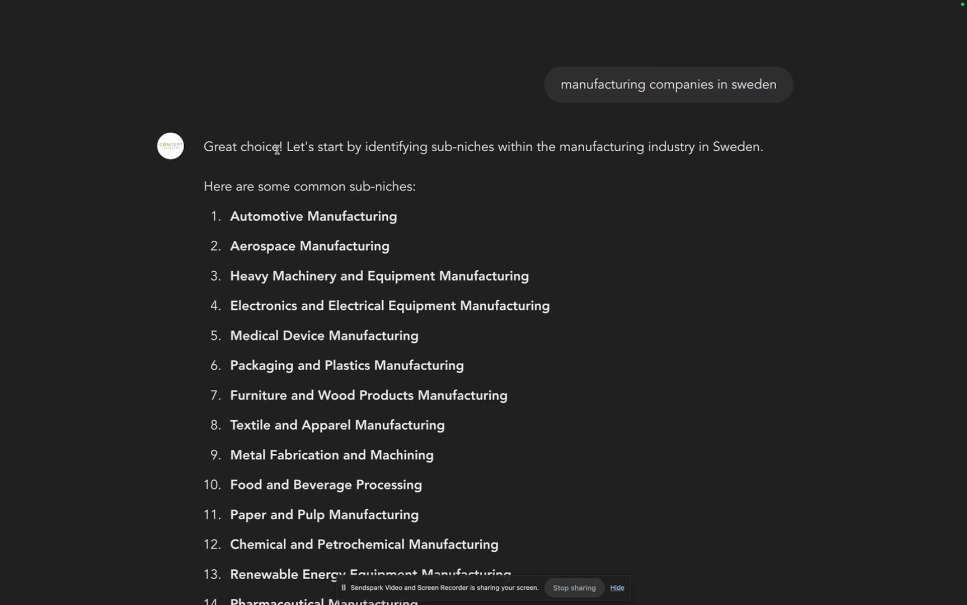
left_click_drag(282, 146, 587, 148)
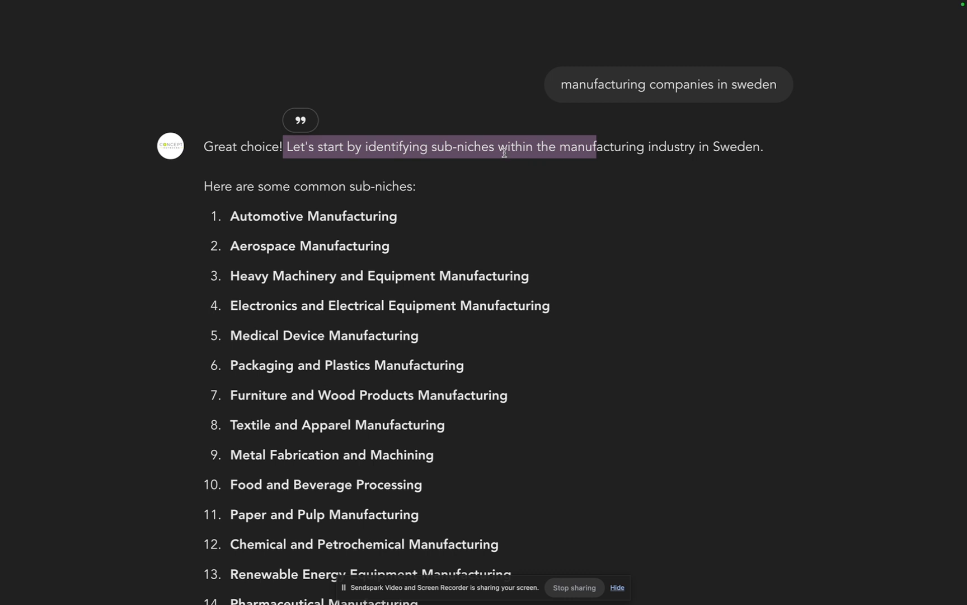
left_click(431, 148)
left_click_drag(431, 149, 658, 148)
left_click(676, 147)
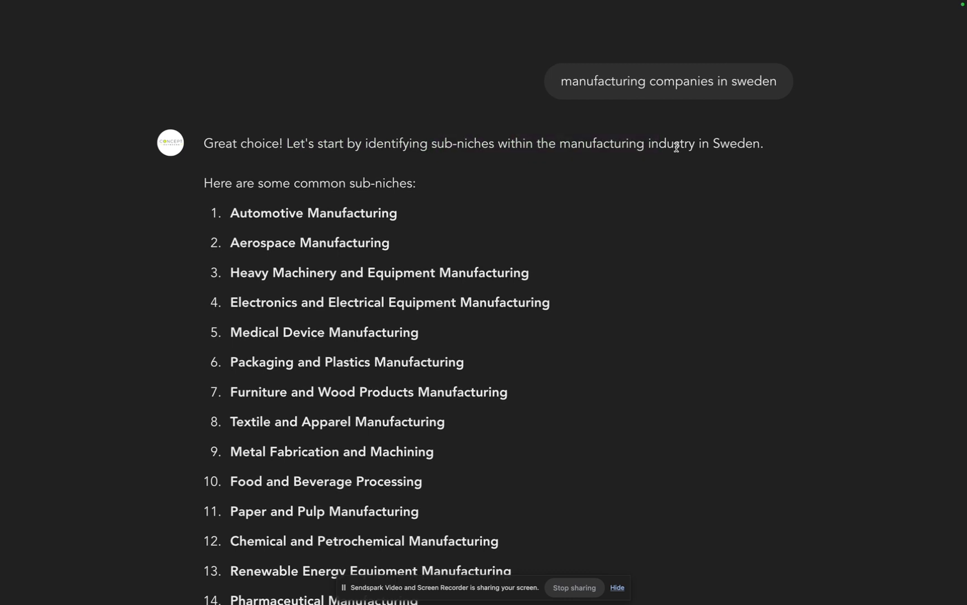
scroll(401, 157, "down", 3)
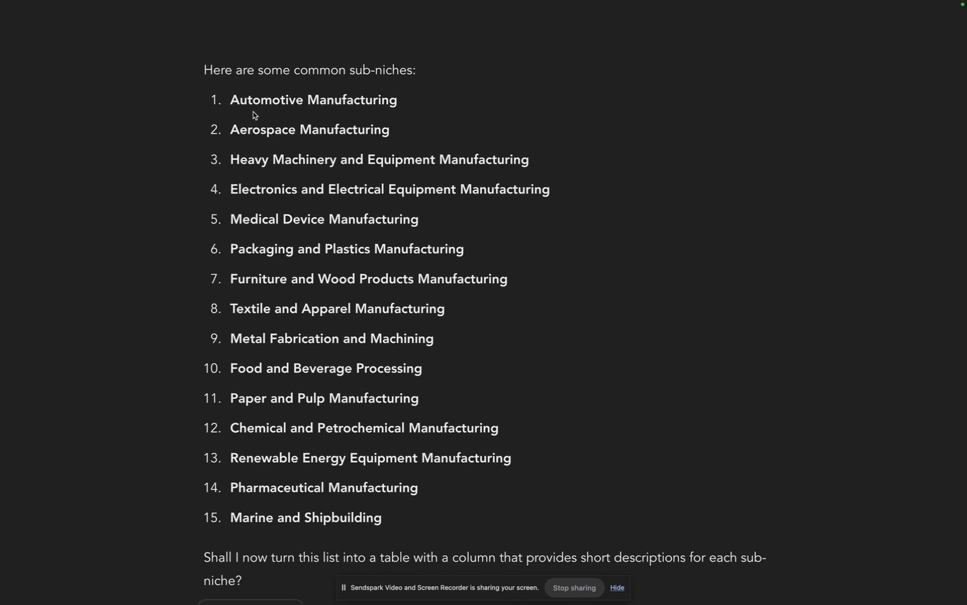
left_click_drag(247, 101, 373, 101)
left_click_drag(260, 130, 366, 130)
scroll(227, 162, "down", 1)
left_click_drag(230, 167, 404, 166)
scroll(363, 190, "down", 6)
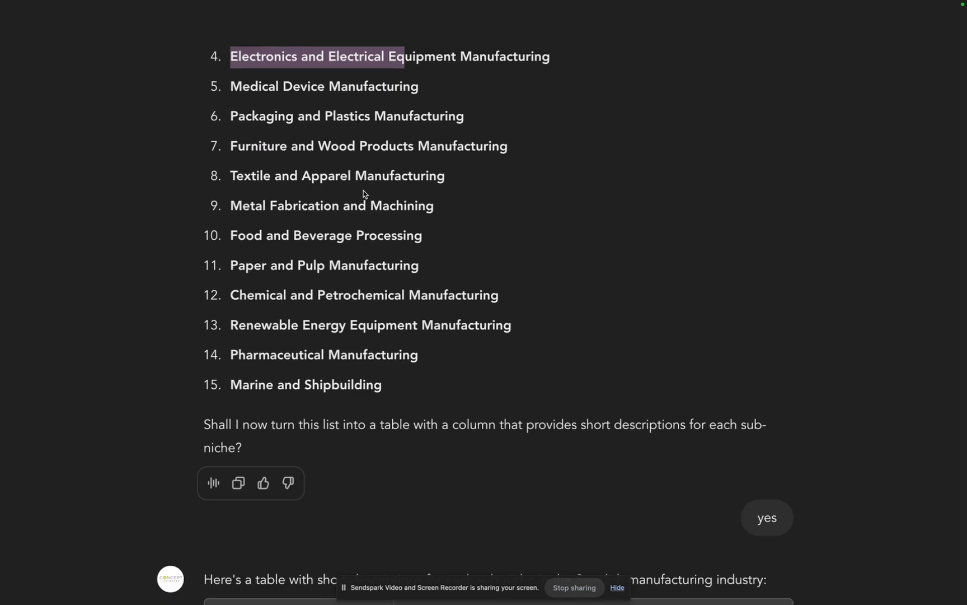
Step: Read the follow-up question offering to turn the sub-niche list into a table with short descriptions
scroll(363, 190, "down", 3)
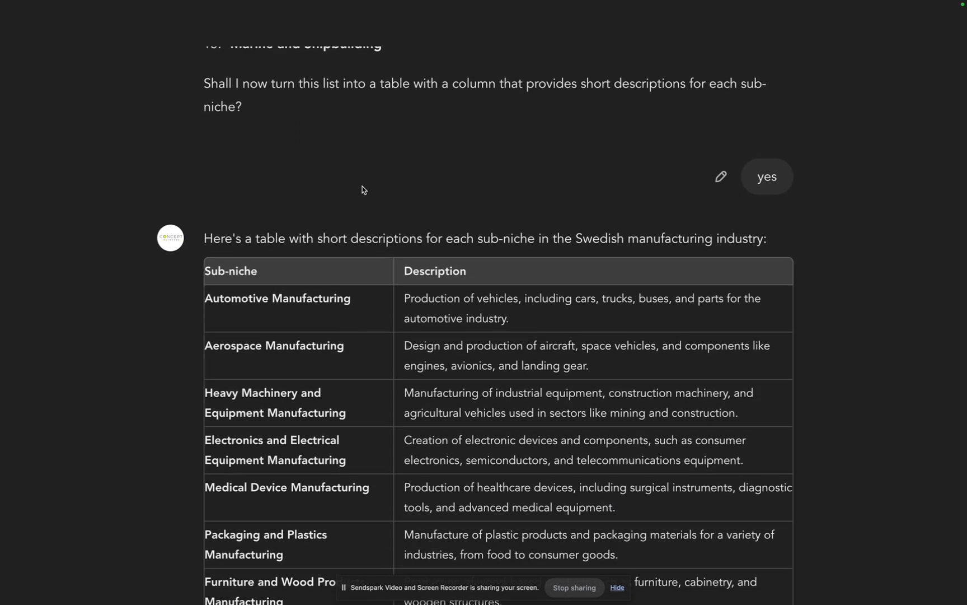
scroll(303, 98, "up", 5)
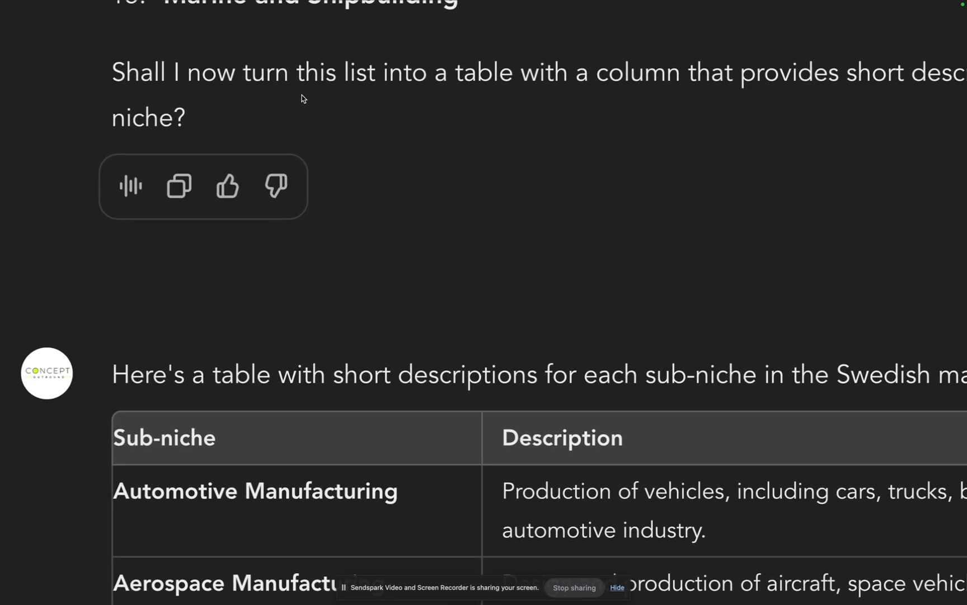
scroll(302, 98, "right", 3)
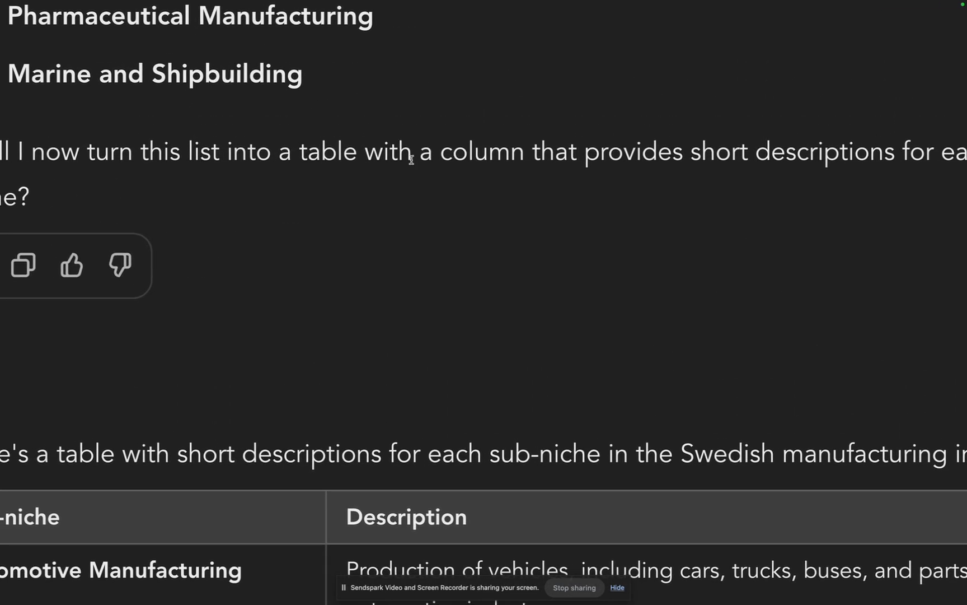
scroll(365, 157, "down", 2)
scroll(365, 158, "down", 2)
left_click_drag(628, 157, 337, 182)
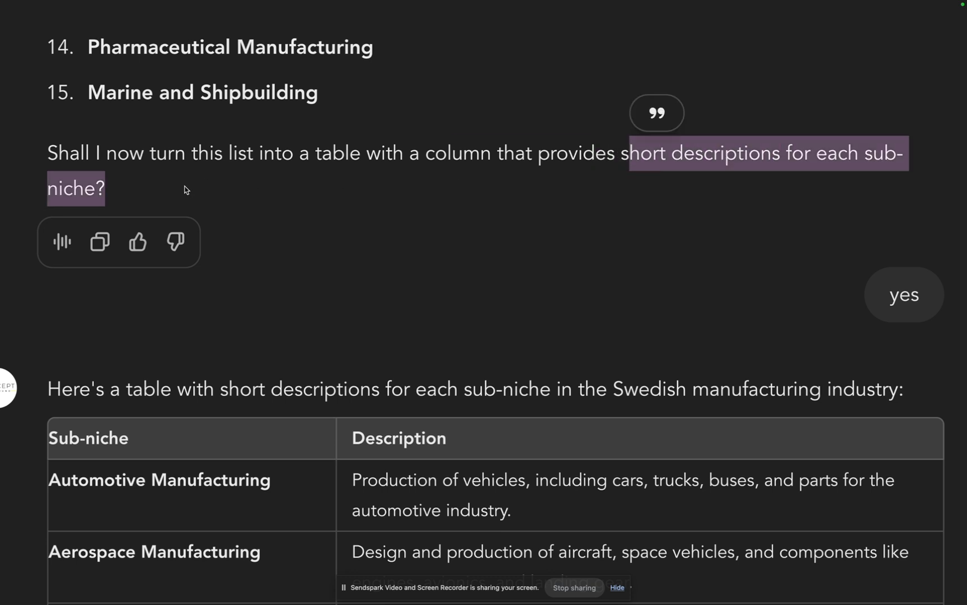
Step: Examine the two-column sub-niche table, starting with the Automotive Manufacturing row and its description
scroll(185, 190, "down", 4)
scroll(184, 185, "down", 3)
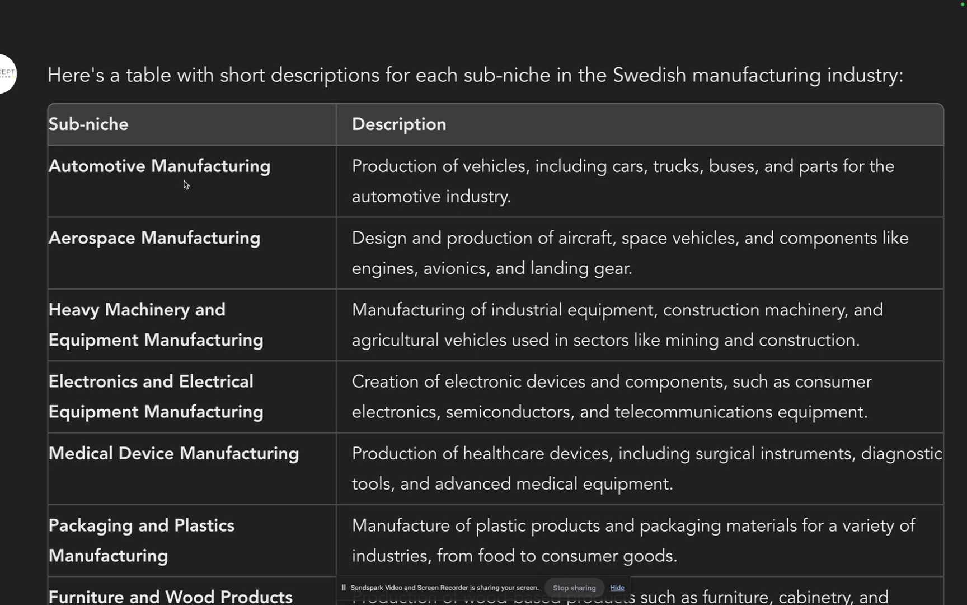
scroll(185, 185, "down", 1)
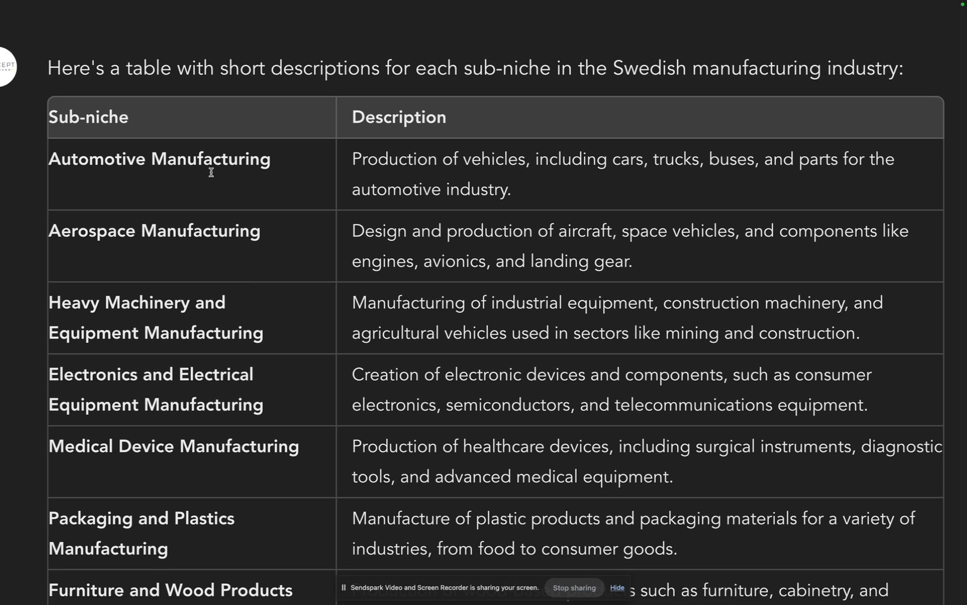
scroll(207, 168, "down", 2)
left_click_drag(145, 126, 204, 127)
left_click_drag(526, 127, 629, 168)
scroll(628, 169, "down", 1)
scroll(628, 169, "down", 10)
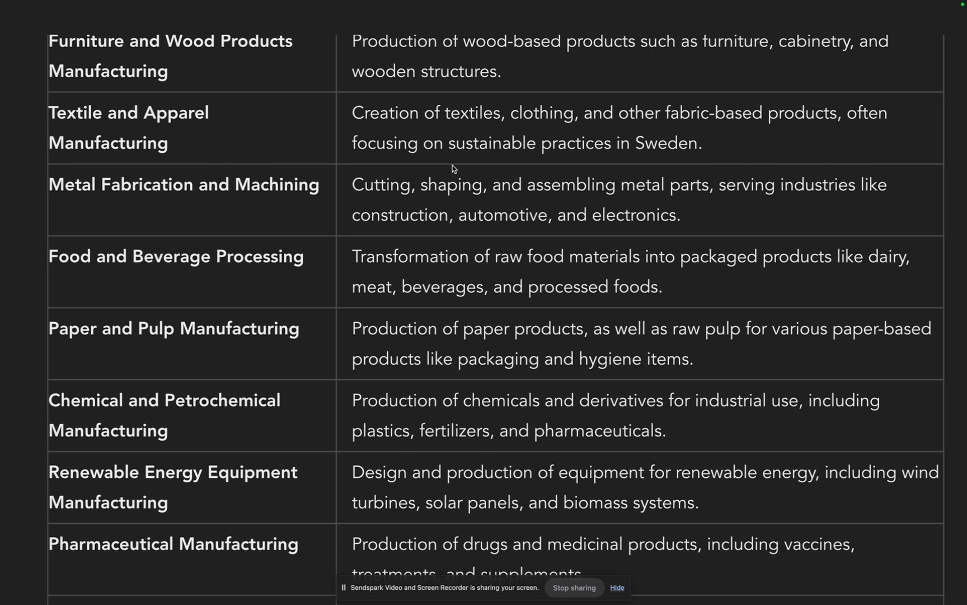
Step: Go back over the table's sub-niches from Aerospace Manufacturing to Packaging and Plastics Manufacturing
scroll(452, 166, "up", 4)
scroll(449, 166, "up", 4)
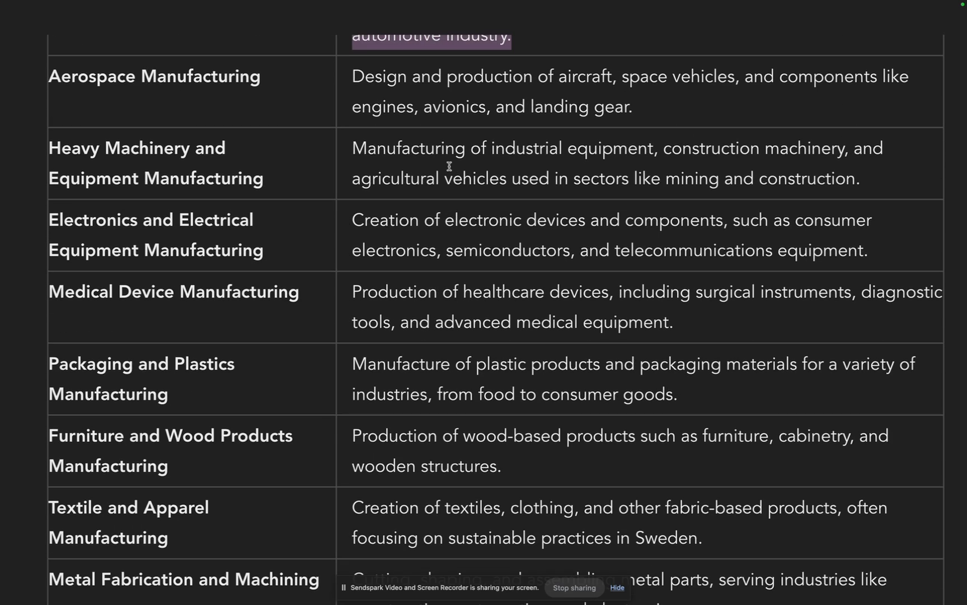
left_click(436, 106)
scroll(436, 105, "down", 1)
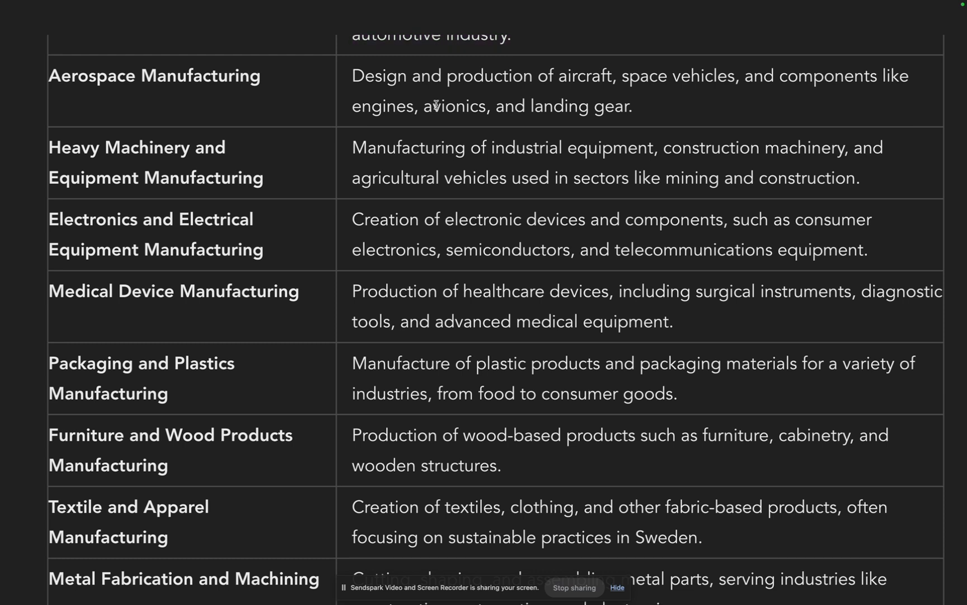
scroll(436, 105, "right", 2)
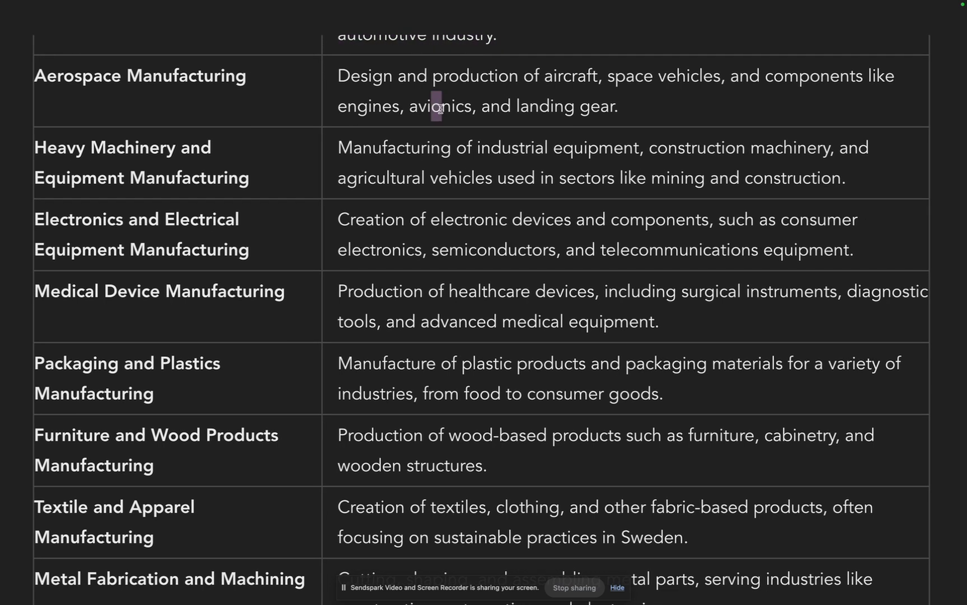
left_click_drag(69, 158, 106, 168)
left_click_drag(82, 216, 117, 218)
left_click_drag(118, 285, 192, 291)
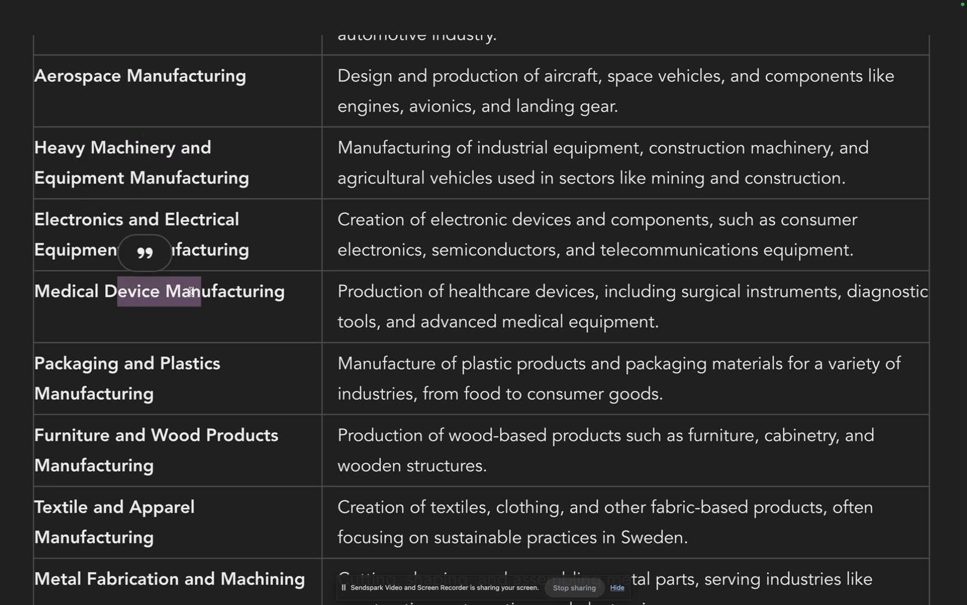
left_click_drag(109, 371, 160, 369)
left_click_drag(95, 395, 155, 404)
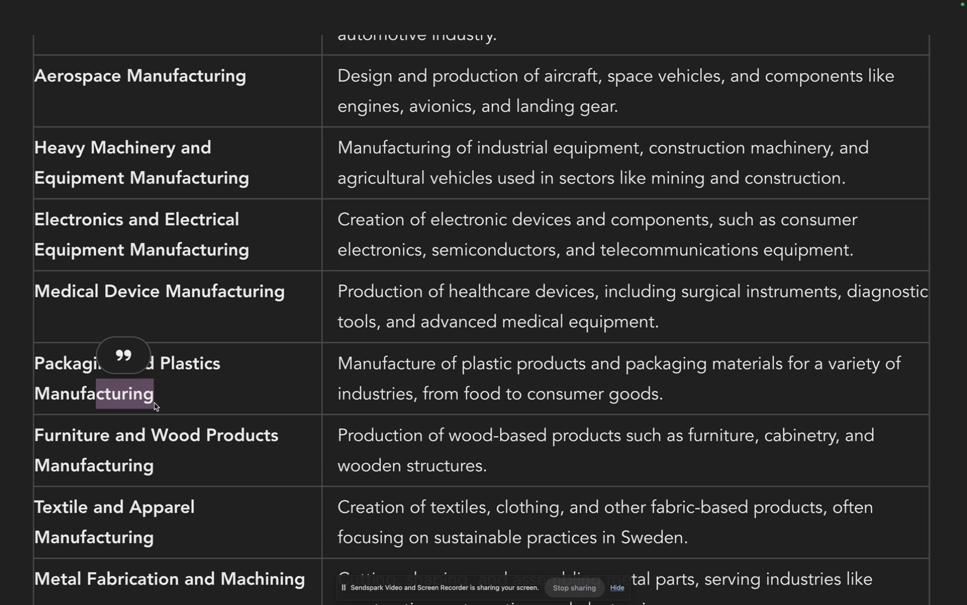
Step: Read the remaining sub-niche descriptions, including Metal Fabrication and Machining and Food and Beverage Processing, down to the table's end
scroll(155, 405, "down", 2)
scroll(339, 329, "right", 1)
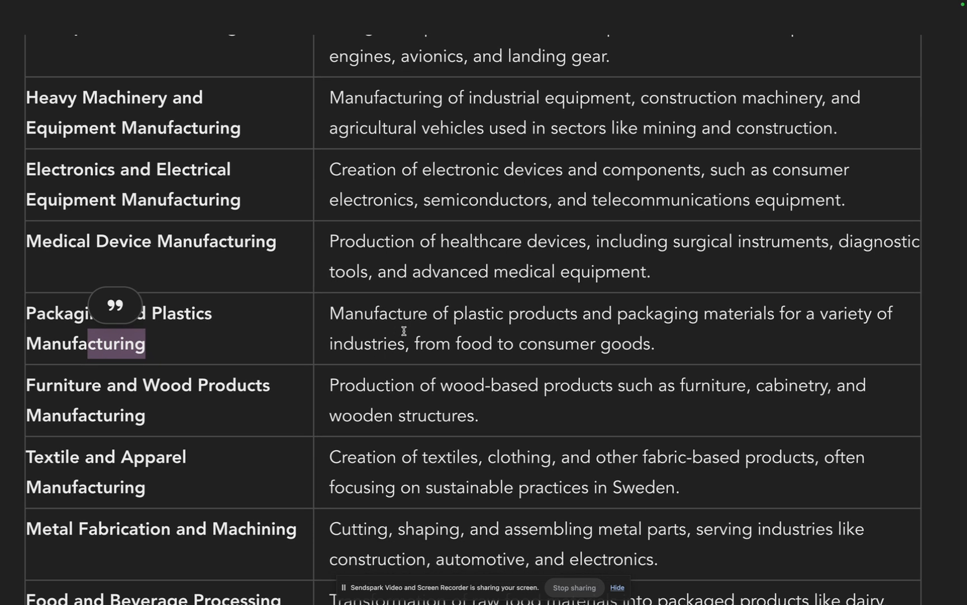
scroll(404, 328, "down", 8)
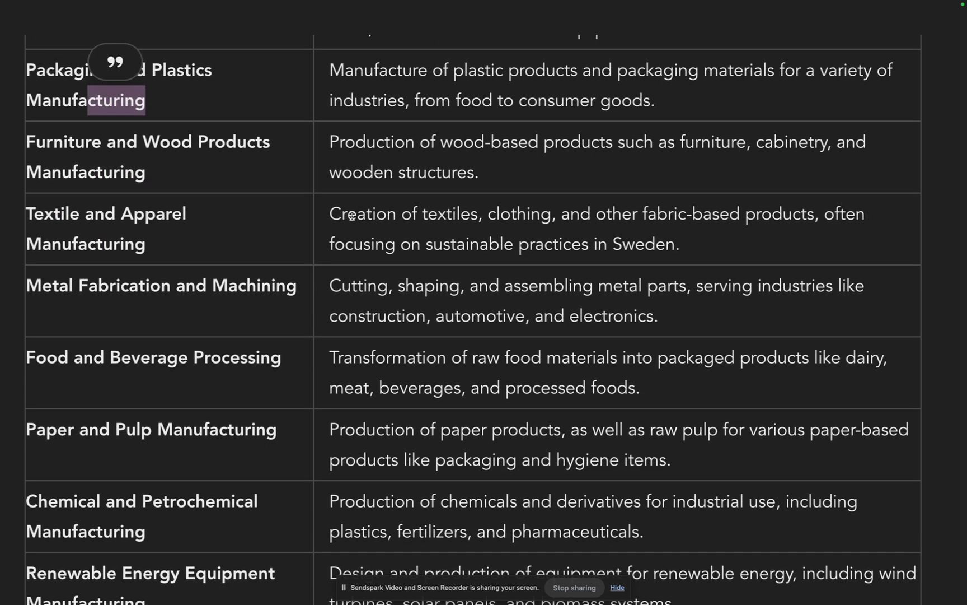
left_click(352, 216)
left_click_drag(339, 286, 471, 286)
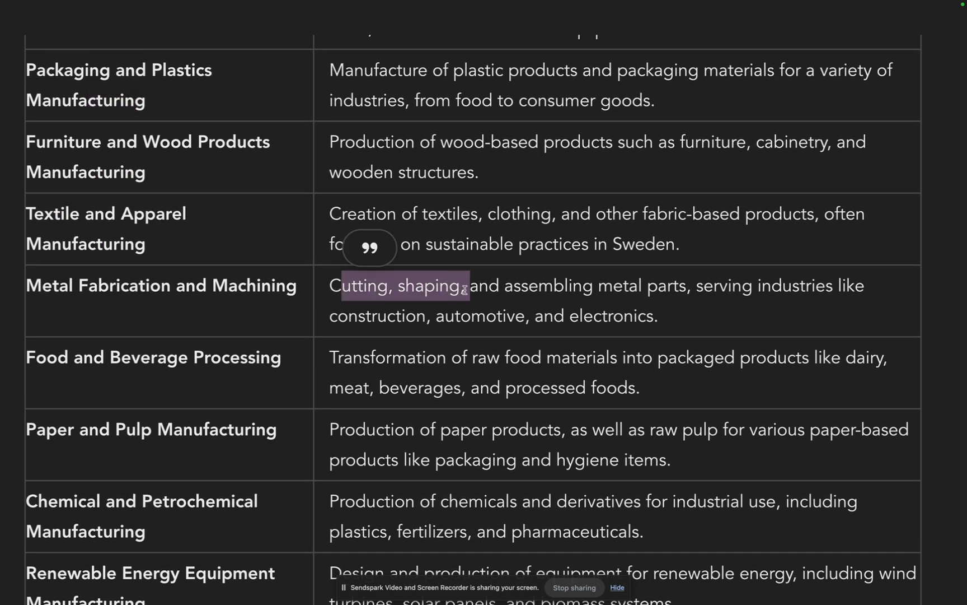
scroll(431, 299, "down", 1)
left_click_drag(386, 323, 500, 323)
scroll(492, 328, "down", 2)
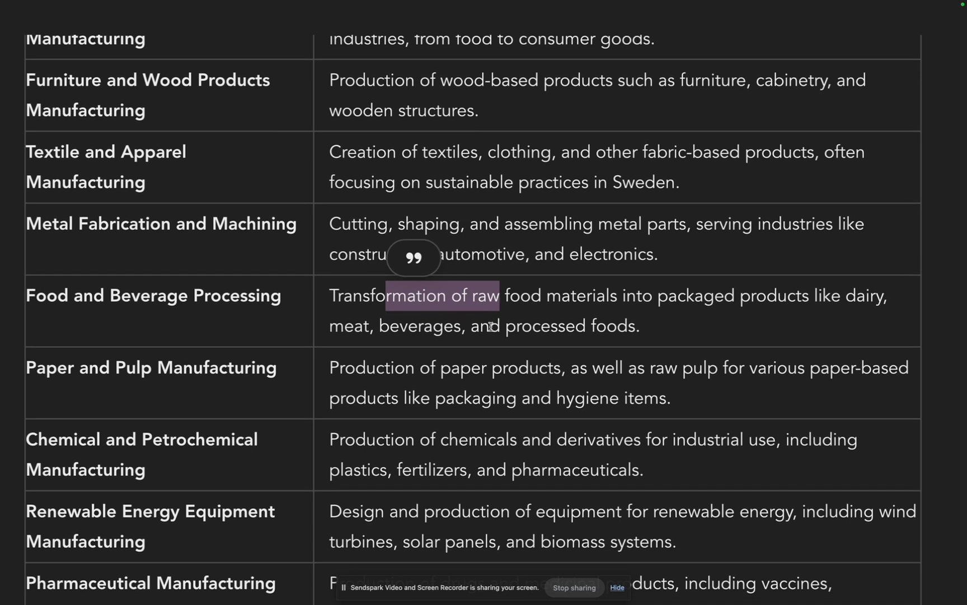
scroll(492, 336, "down", 10)
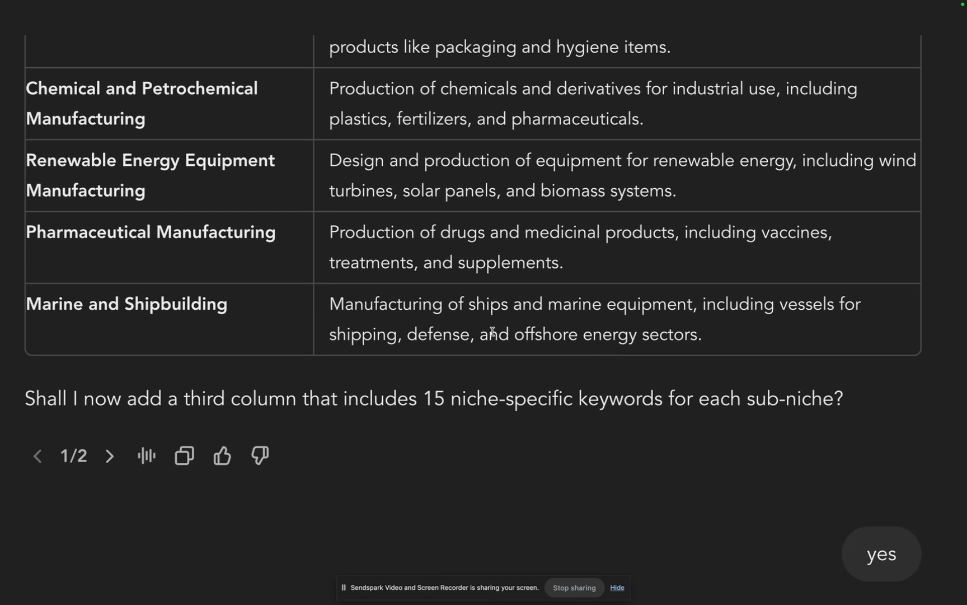
Step: Read the follow-up question offering a third column with 15 niche-specific keywords for each sub-niche
scroll(145, 225, "up", 1)
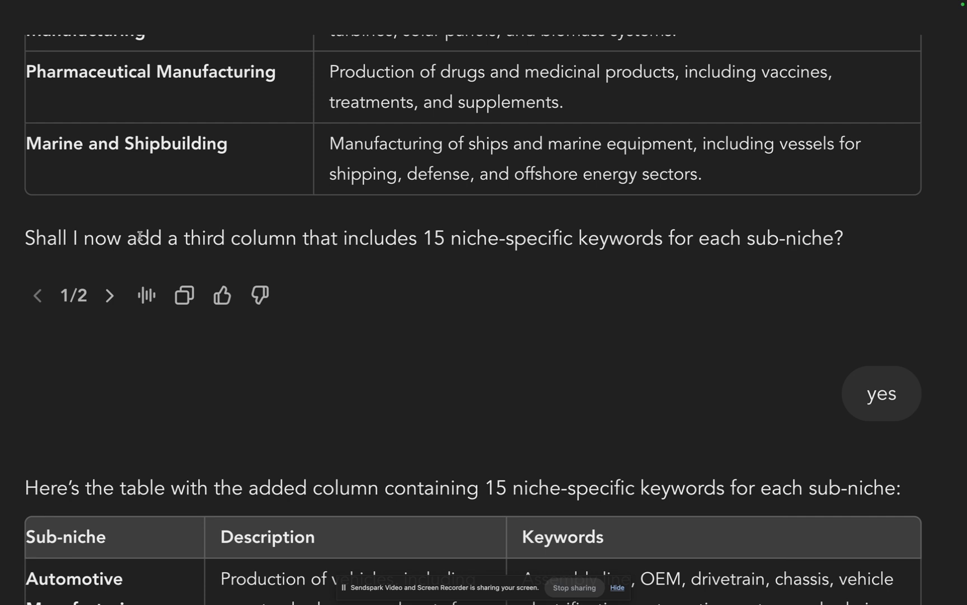
left_click_drag(143, 237, 436, 237)
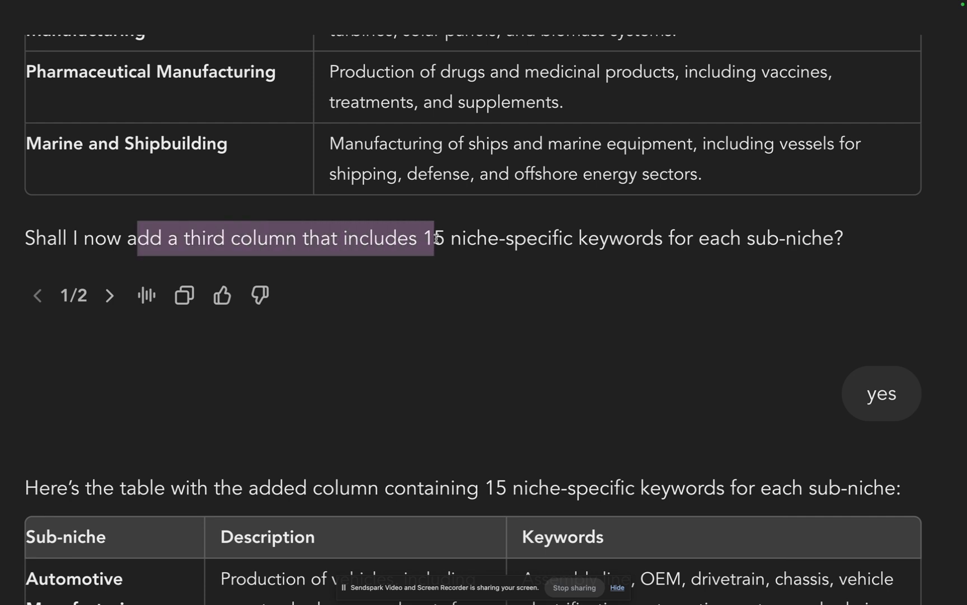
left_click(438, 238)
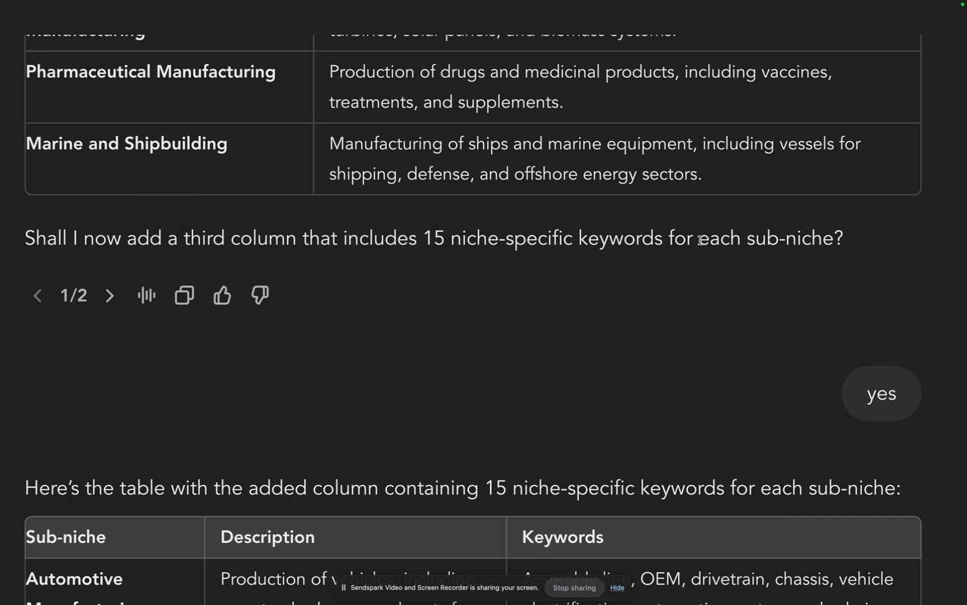
left_click_drag(833, 239, 527, 239)
scroll(516, 244, "up", 1)
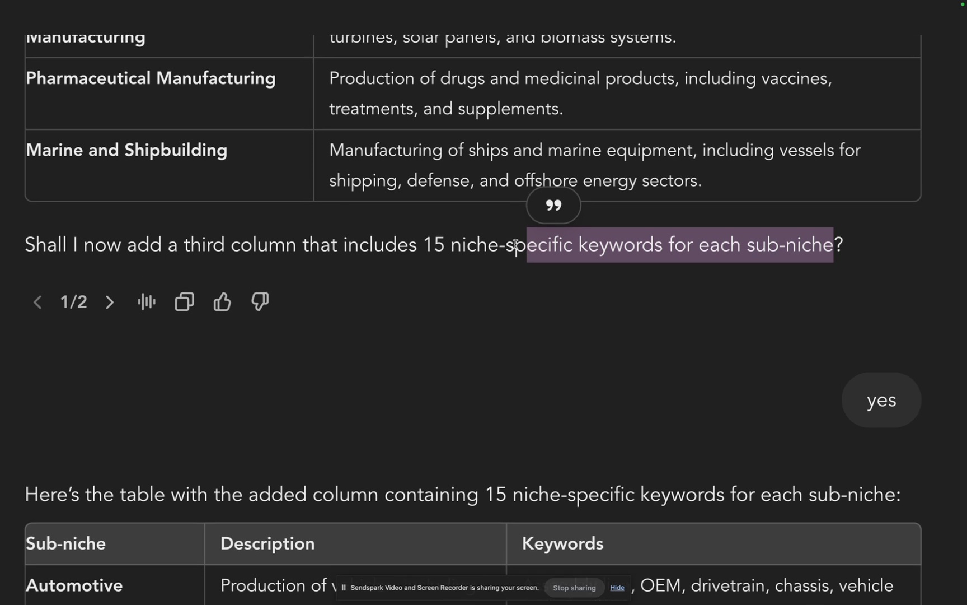
left_click(516, 244)
mouse_move(451, 245)
left_mouse_down()
mouse_move(658, 245)
mouse_move(453, 247)
left_mouse_up()
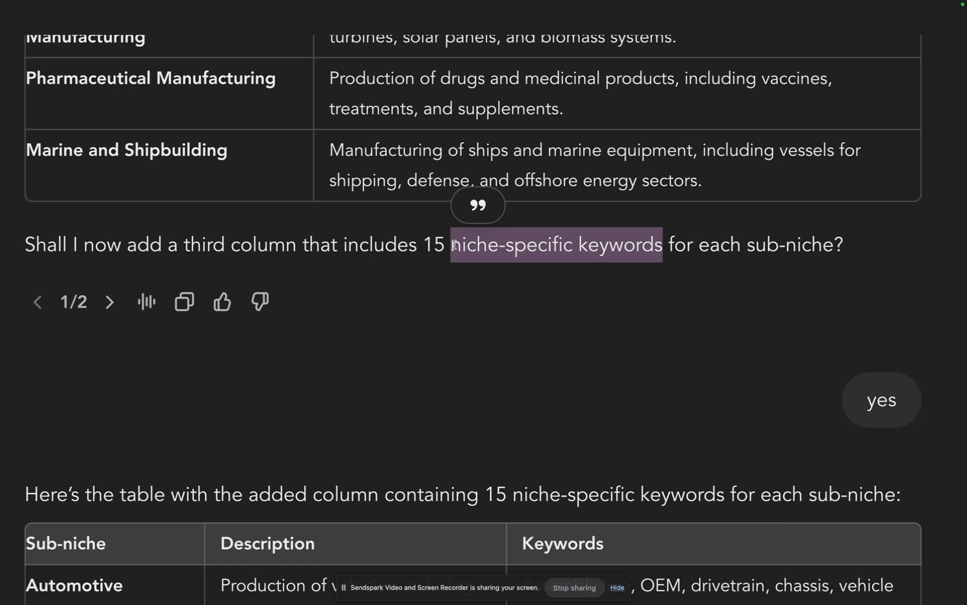
Step: Recheck the Renewable Energy and Chemical and Petrochemical rows, and bring up the table that includes the Keywords column
scroll(279, 246, "up", 4)
left_click_drag(66, 216, 166, 253)
left_click_drag(133, 145, 149, 164)
left_click(212, 166)
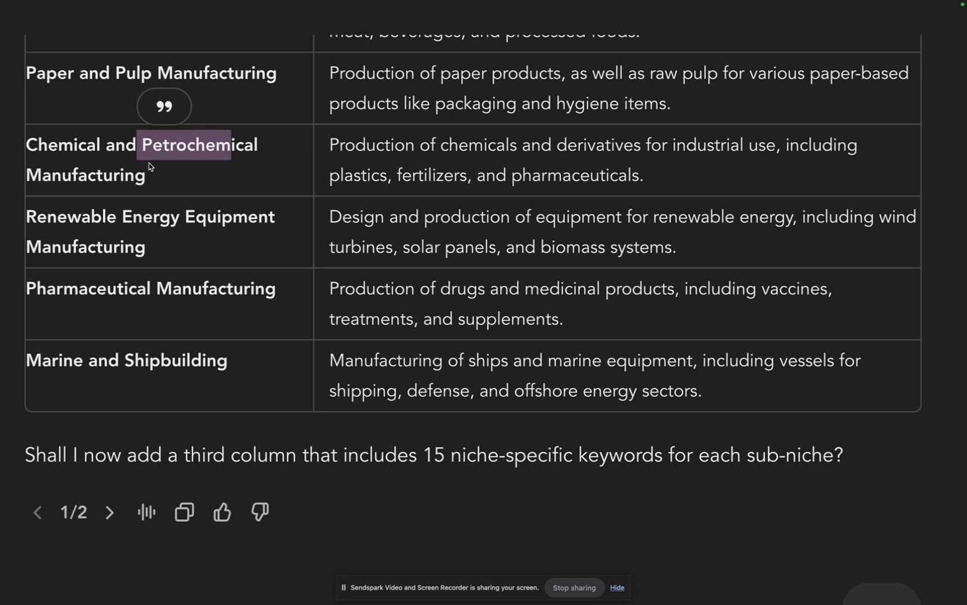
scroll(328, 261, "down", 10)
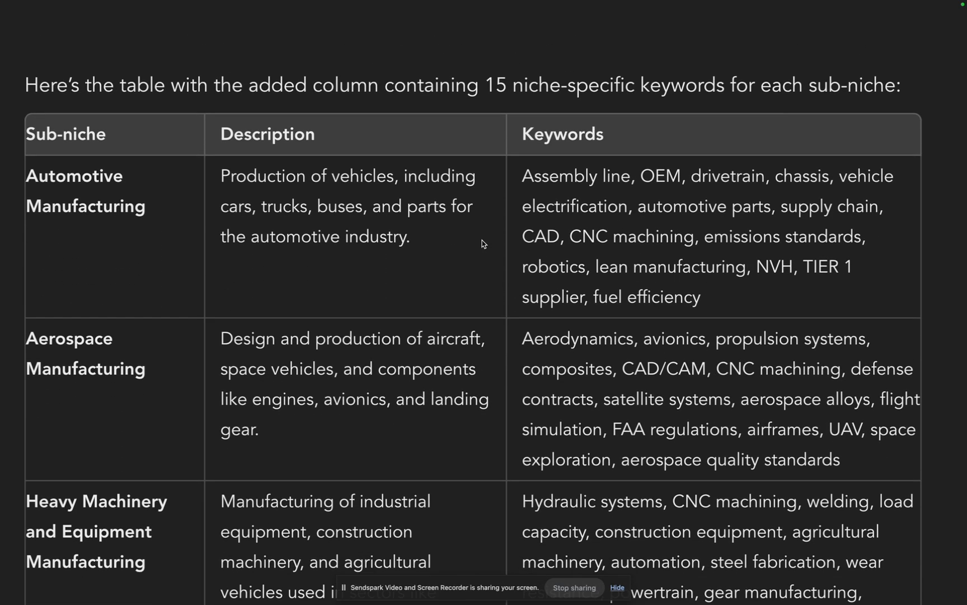
Step: Read the niche-specific keywords for Automotive, Aerospace, and Heavy Machinery and Equipment Manufacturing, highlighting hydraulic systems and airframes as examples
scroll(485, 242, "down", 4)
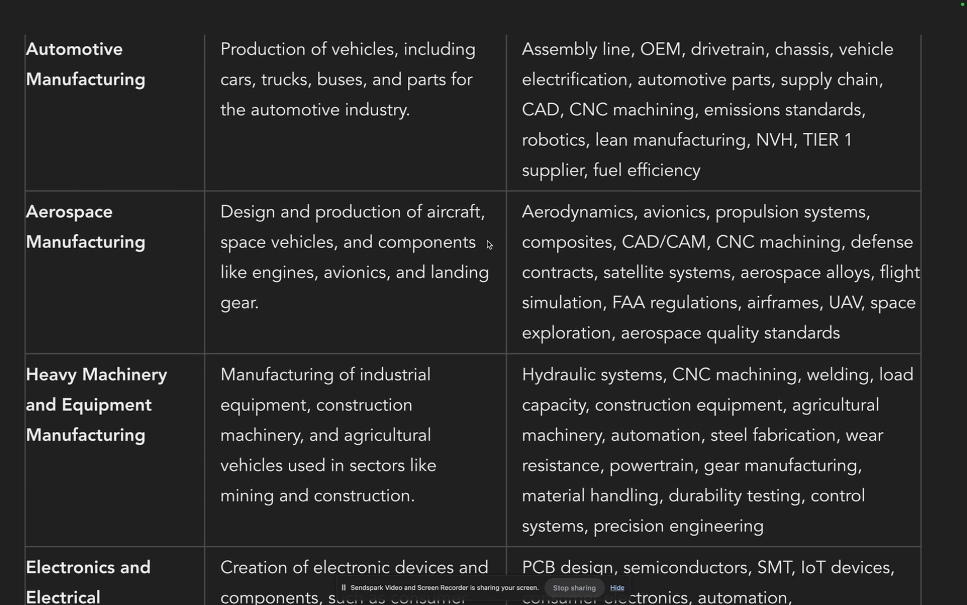
scroll(487, 244, "down", 5)
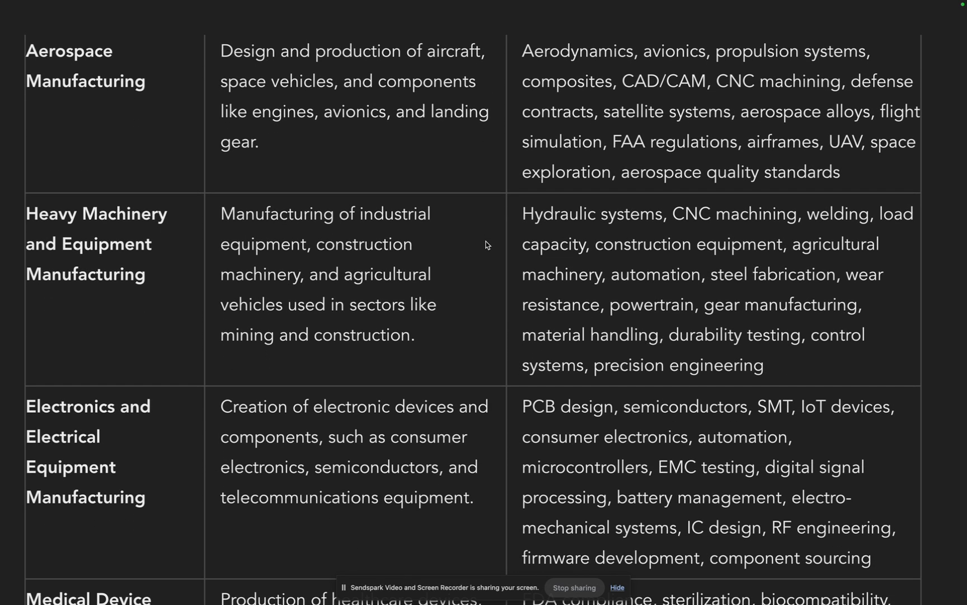
left_click_drag(527, 215, 760, 216)
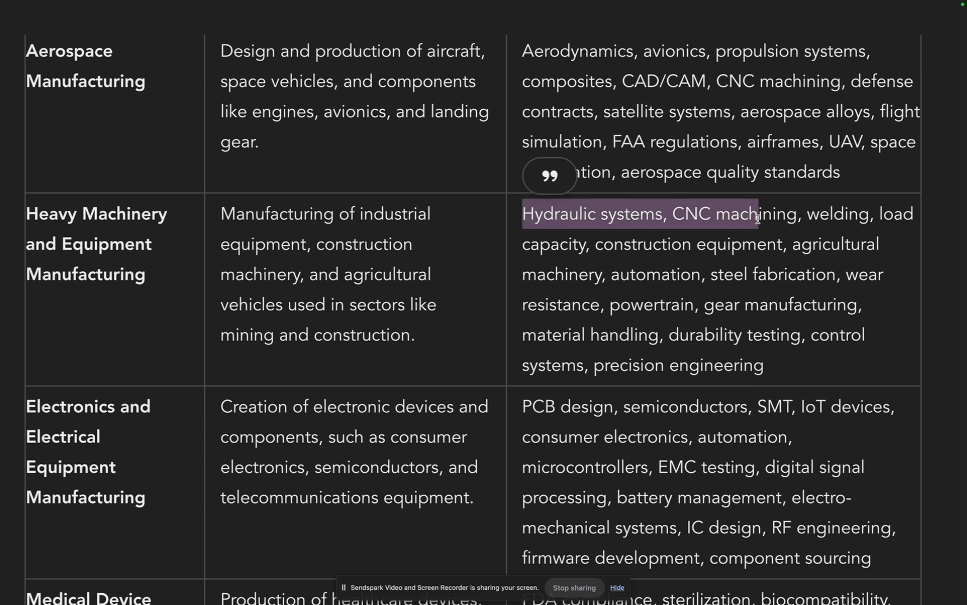
scroll(759, 222, "up", 2)
left_click(723, 323)
scroll(723, 323, "right", 2)
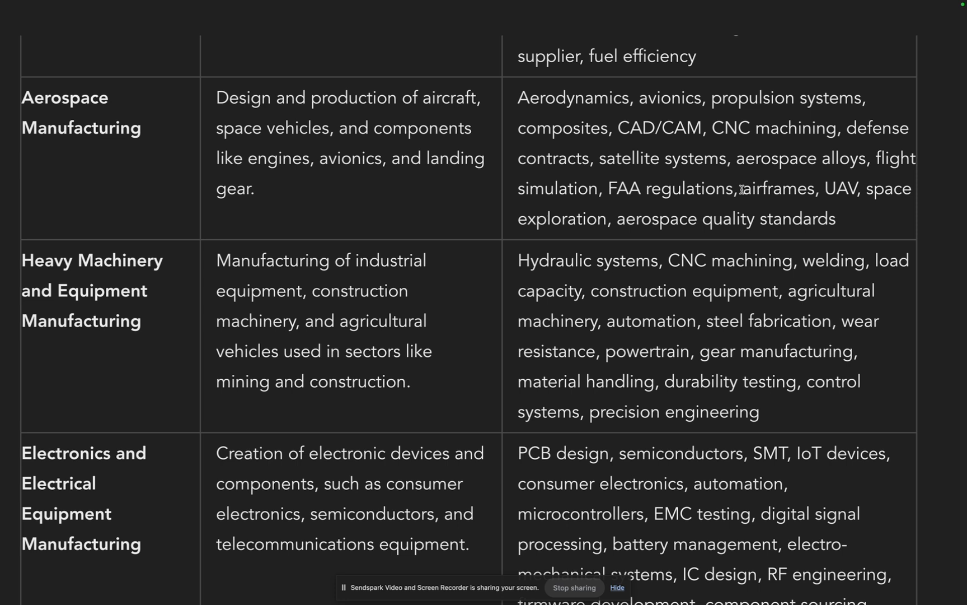
scroll(741, 189, "down", 1)
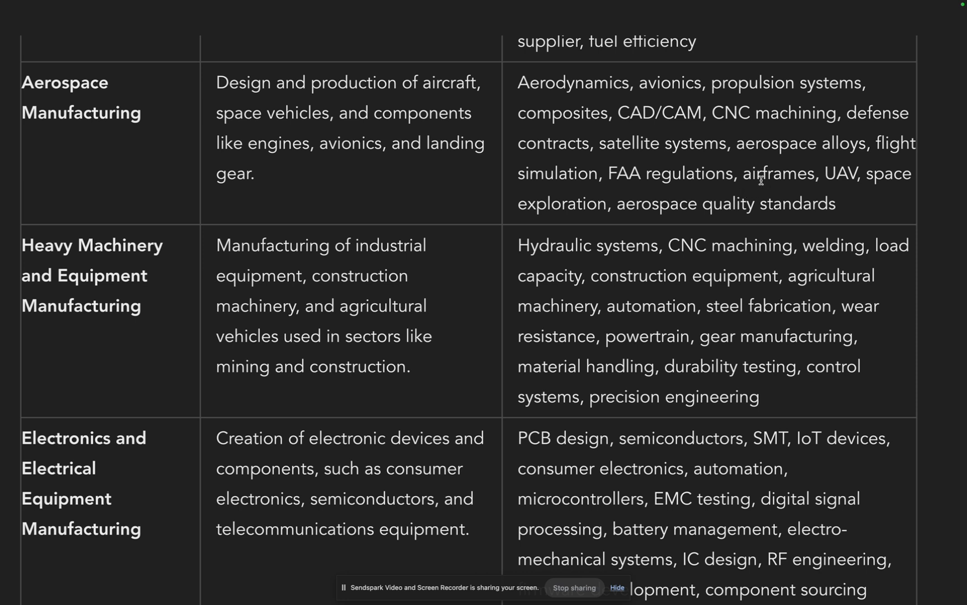
double_click(756, 174)
Step: Skim the keywords of the remaining sub-niches, from Electronics and Electrical Equipment down to Marine and Shipbuilding
scroll(756, 174, "down", 10)
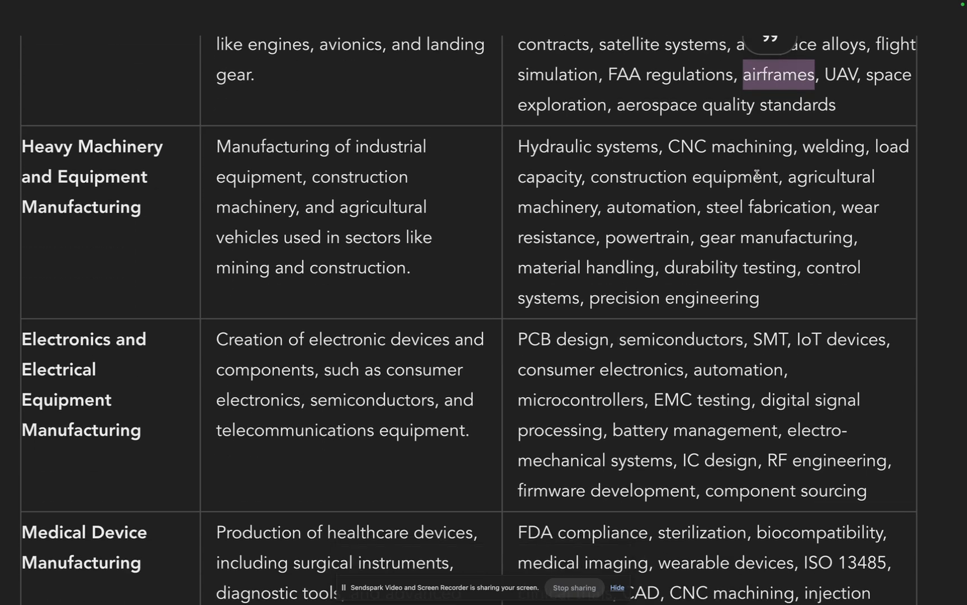
scroll(757, 174, "down", 6)
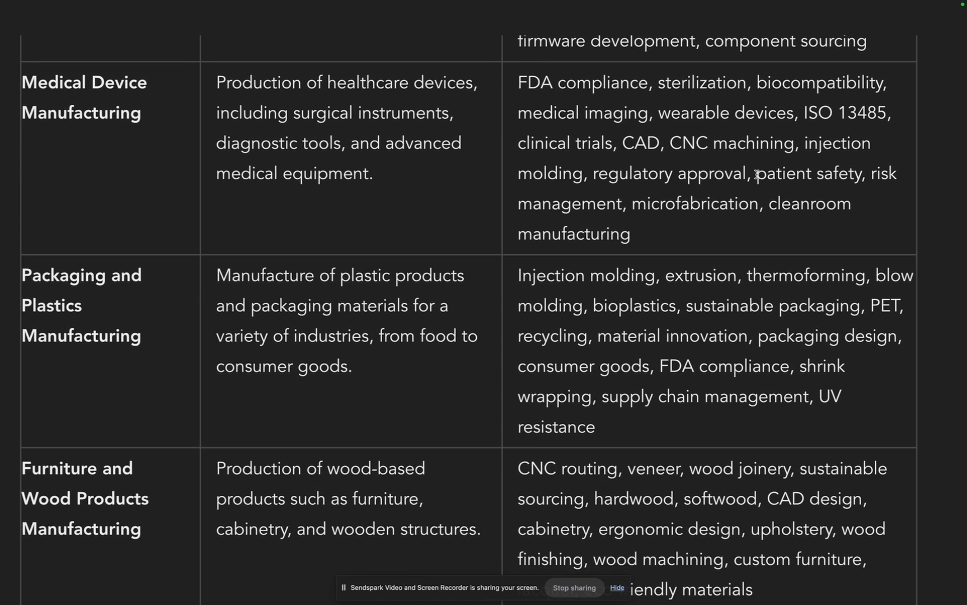
scroll(757, 173, "down", 14)
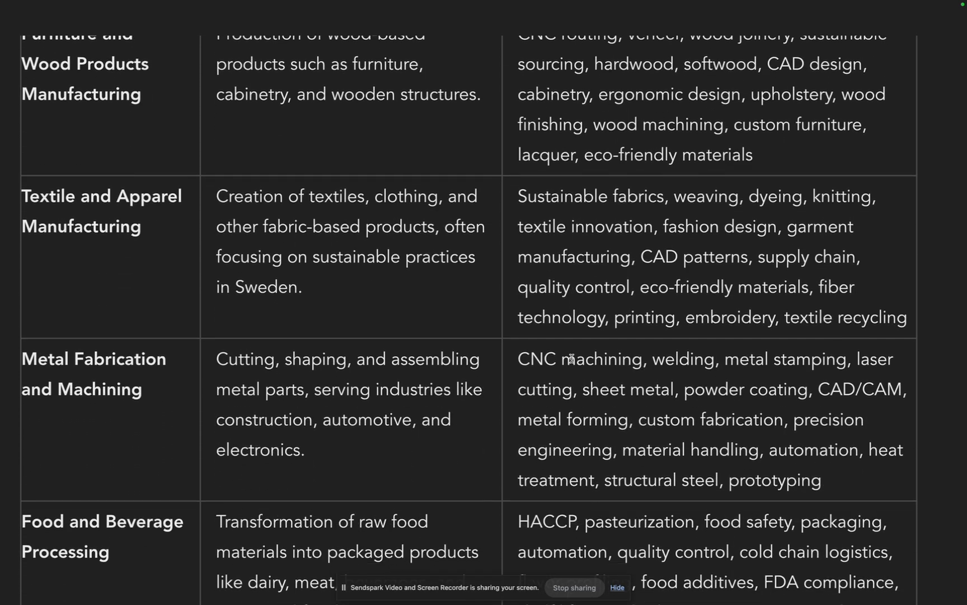
scroll(571, 358, "down", 20)
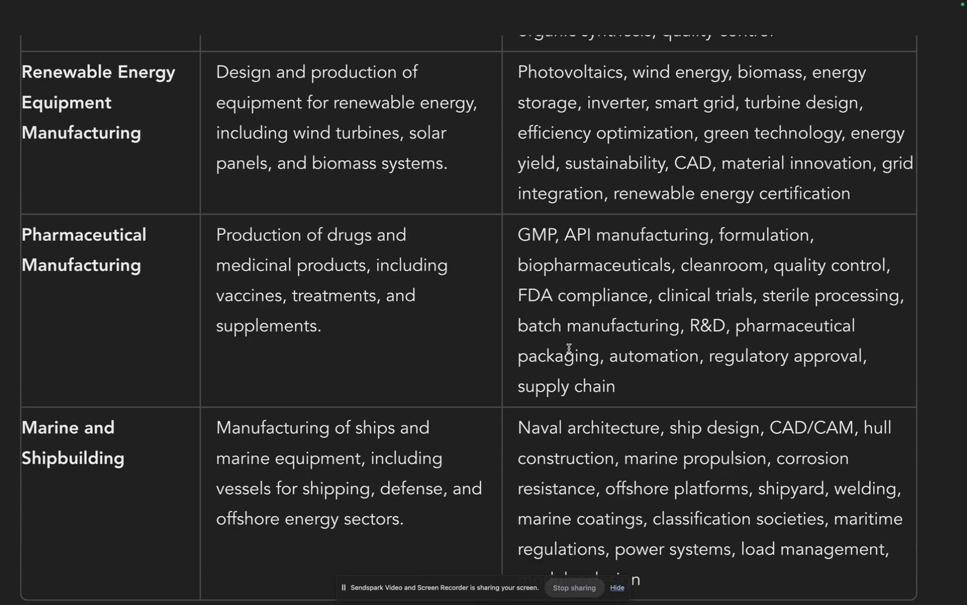
scroll(569, 349, "down", 2)
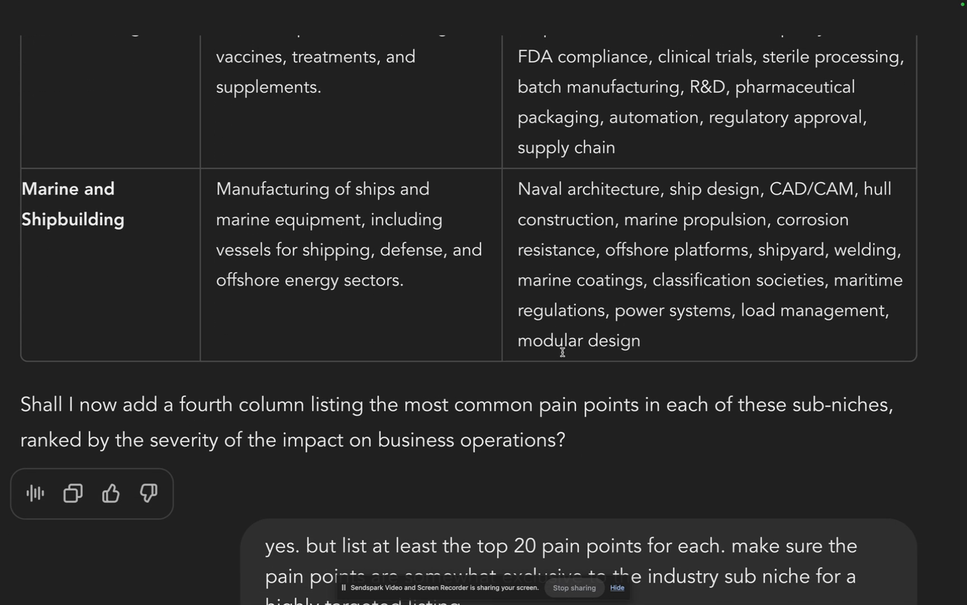
Step: Read the follow-up question offering a fourth column of common pain points, highlighting the ranking by severity of impact on business operations
left_click_drag(456, 408, 923, 408)
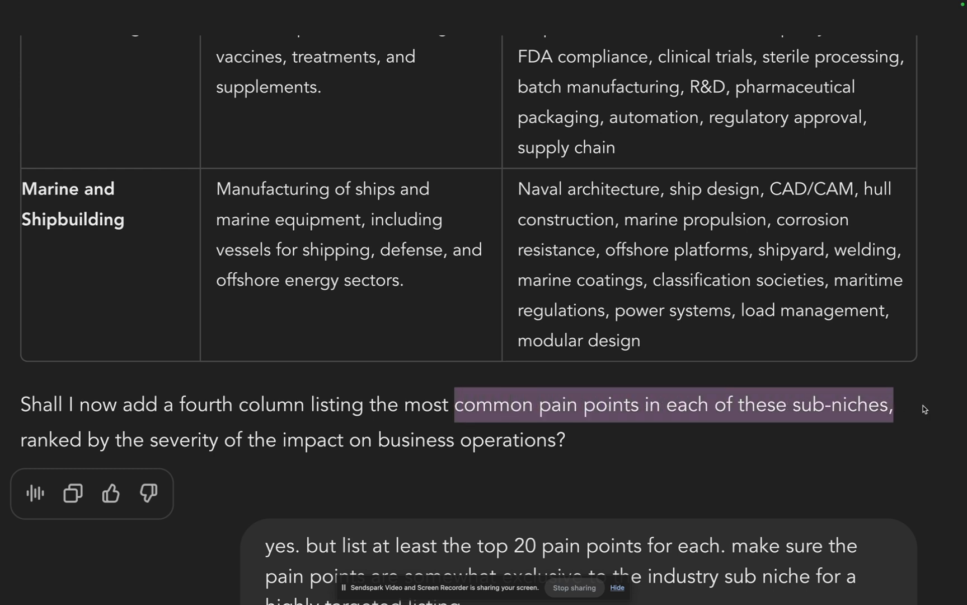
left_click_drag(51, 441, 593, 440)
scroll(592, 439, "down", 1)
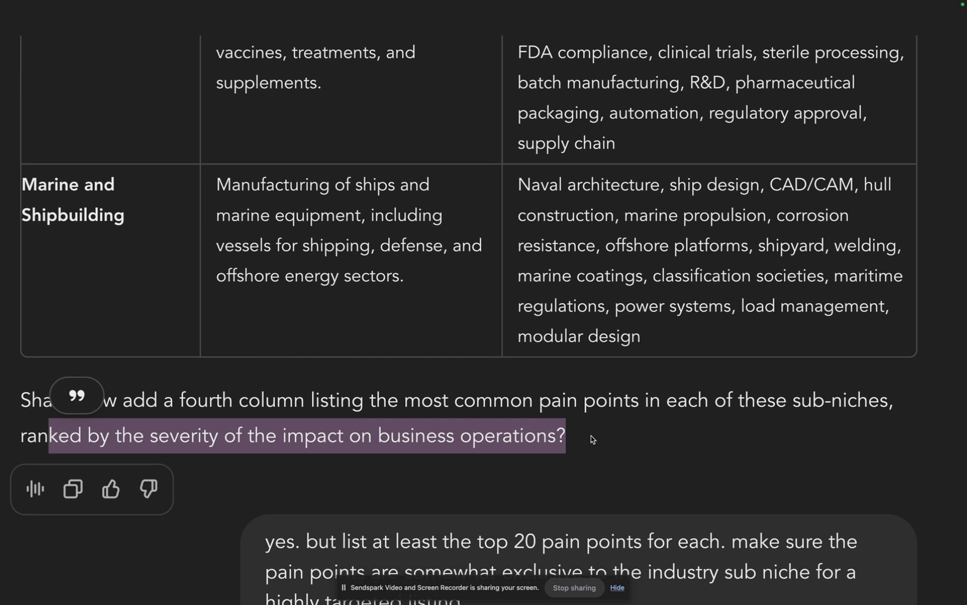
scroll(591, 438, "down", 1)
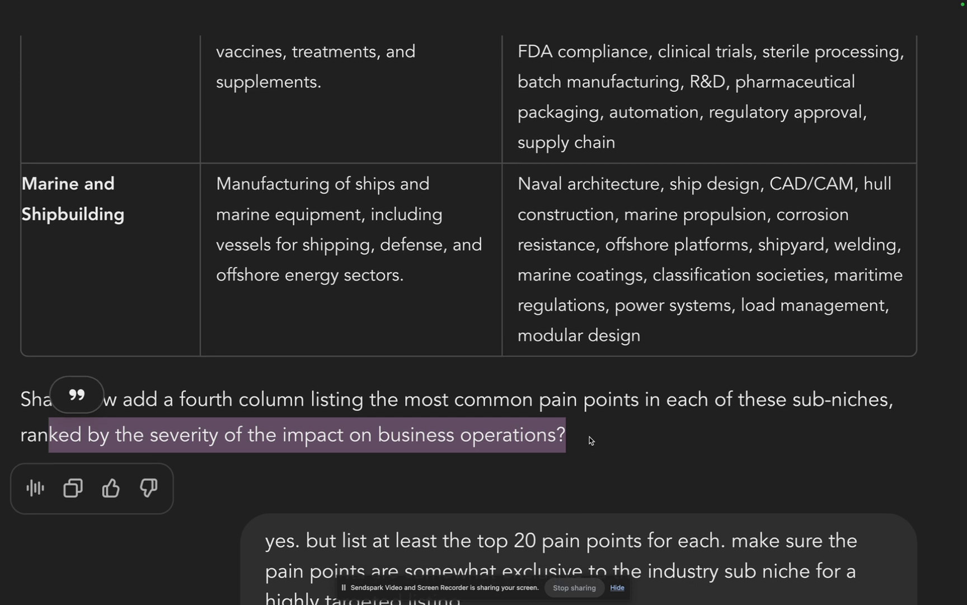
scroll(591, 440, "down", 3)
scroll(600, 408, "down", 1)
left_click(490, 316)
left_click_drag(435, 322, 333, 321)
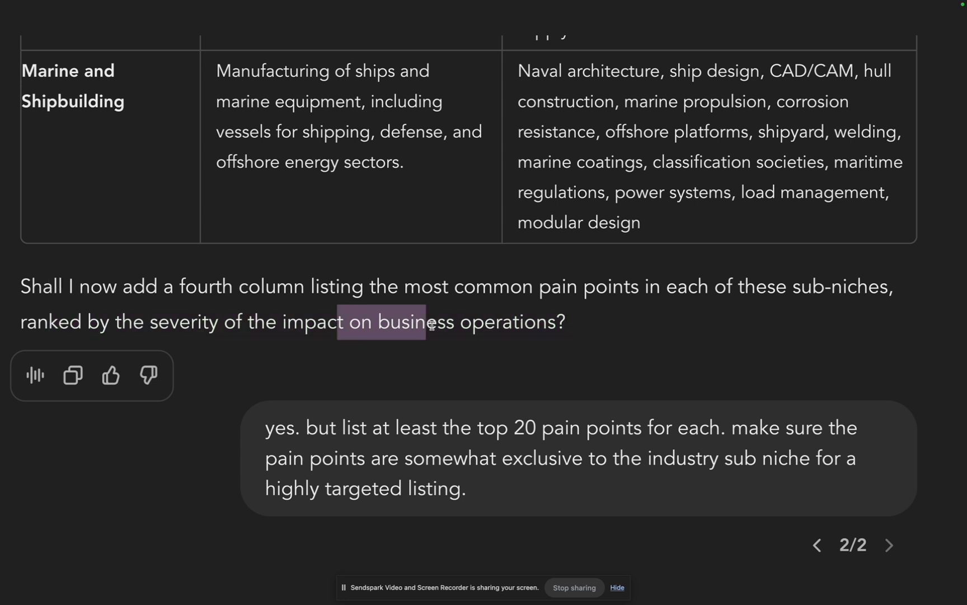
left_click(491, 322)
Step: Read the reply requesting at least the top 20 pain points for each sub-niche, and bring up the updated four-column table
scroll(493, 324, "down", 6)
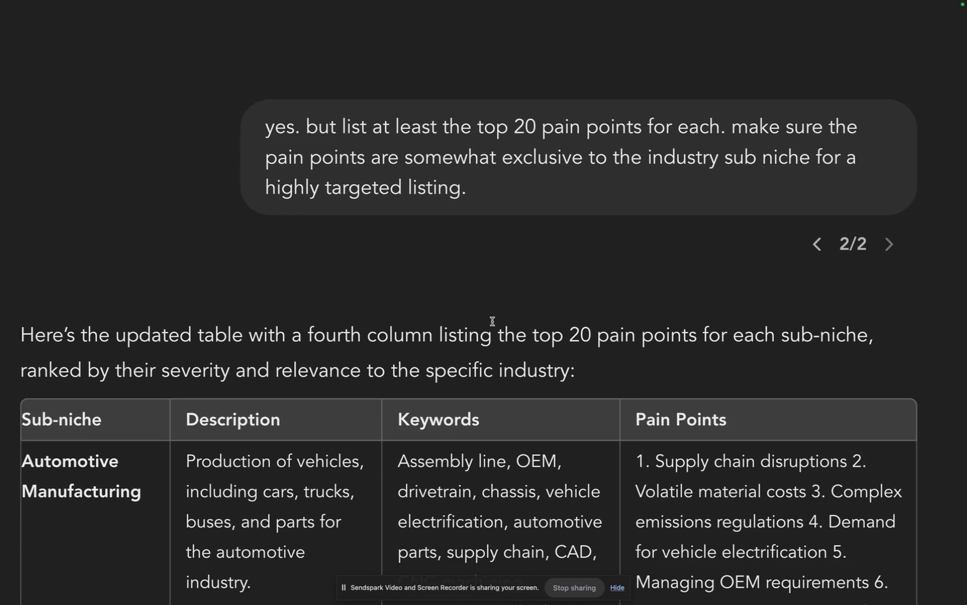
left_click_drag(340, 120, 604, 122)
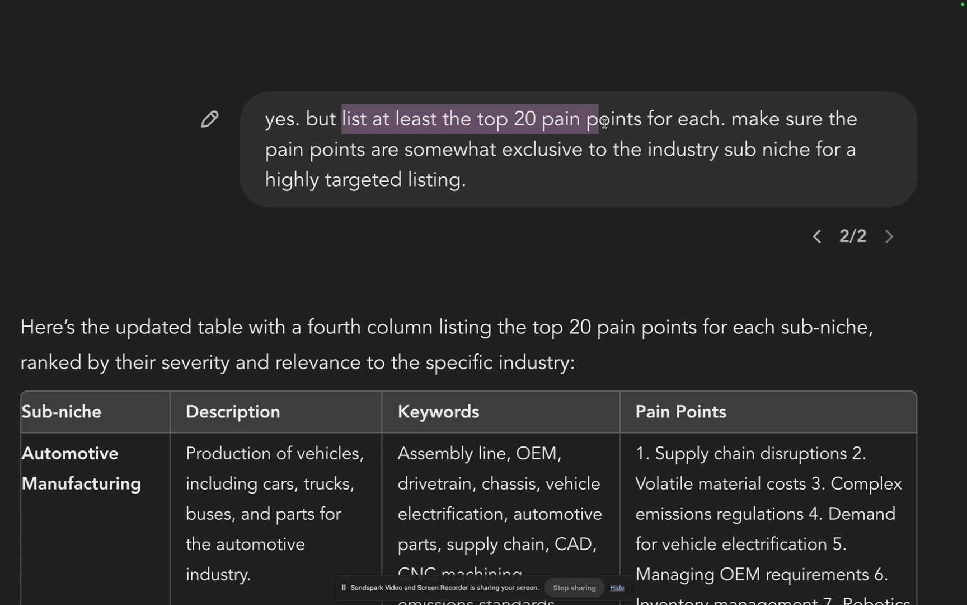
left_click_drag(387, 151, 510, 195)
scroll(454, 191, "down", 5)
scroll(454, 191, "down", 3)
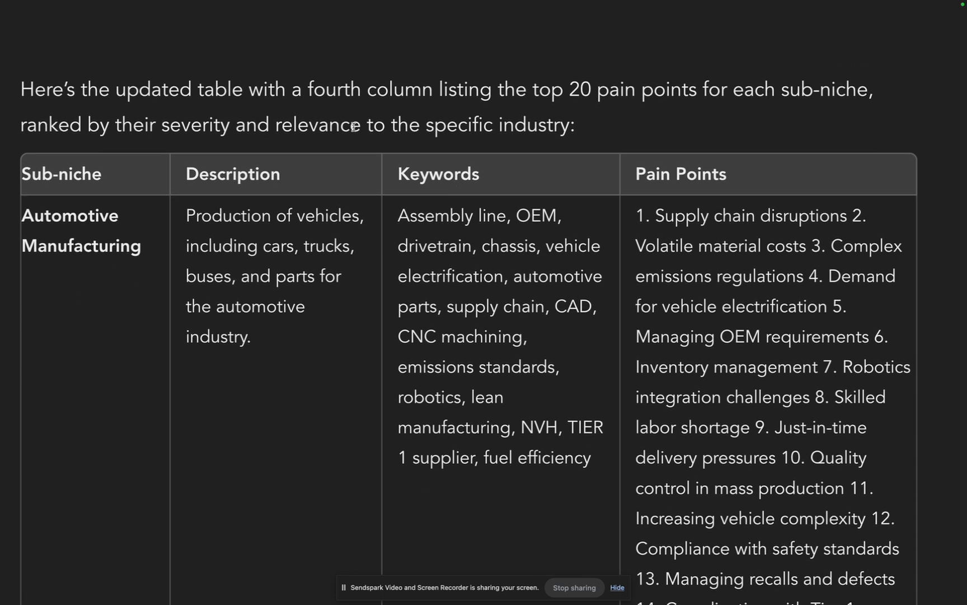
Step: Examine the Automotive Manufacturing row across its description, keywords and full list of 20 pain points
scroll(385, 133, "down", 3)
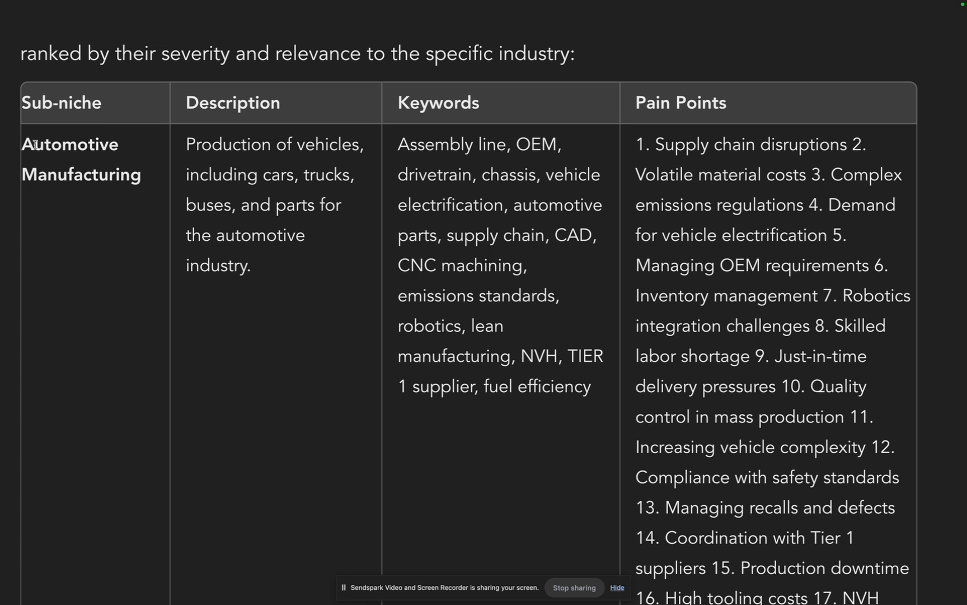
left_click_drag(34, 147, 103, 174)
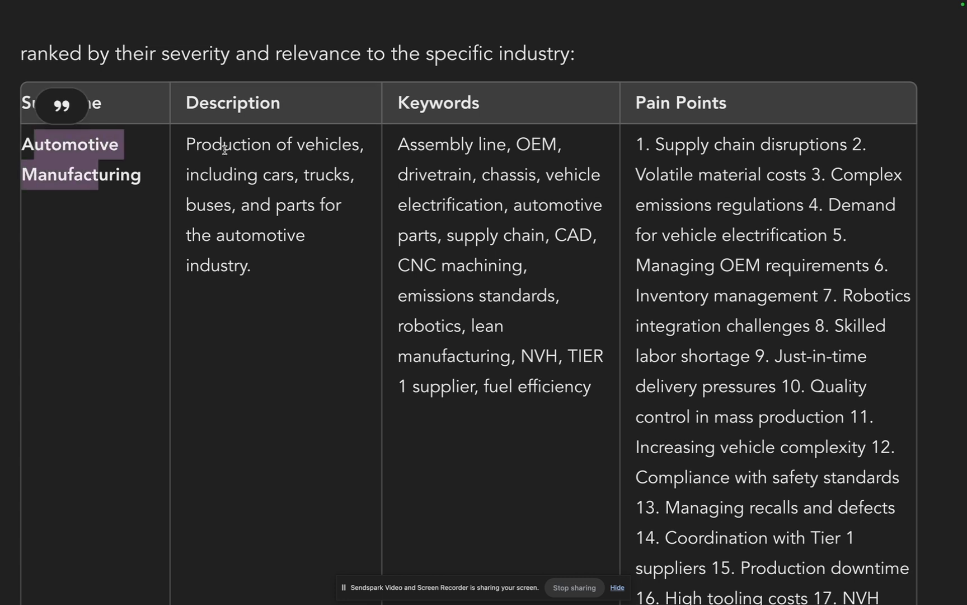
left_click_drag(225, 148, 313, 225)
left_click_drag(435, 144, 532, 374)
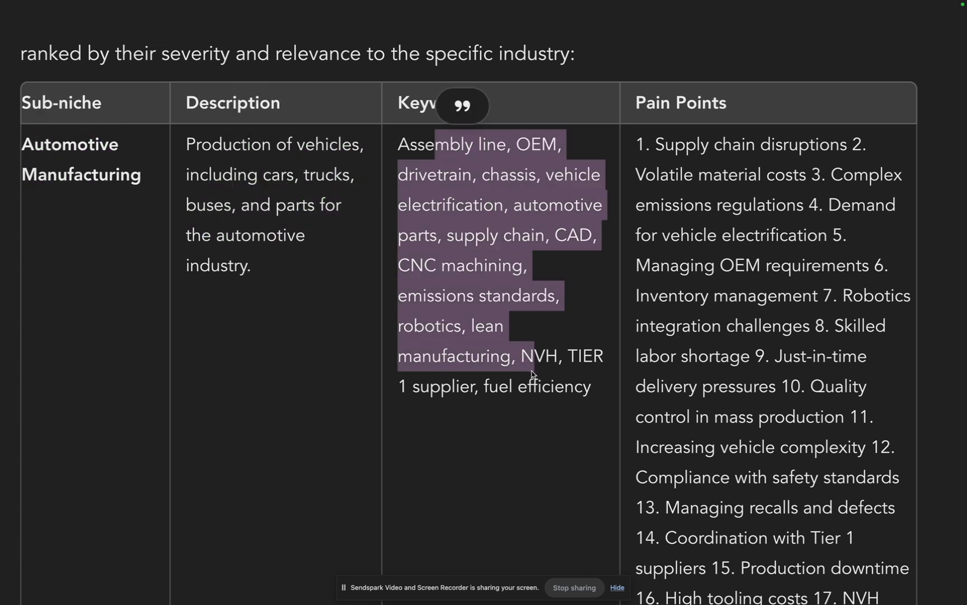
scroll(650, 214, "down", 10)
left_click_drag(664, 146, 811, 395)
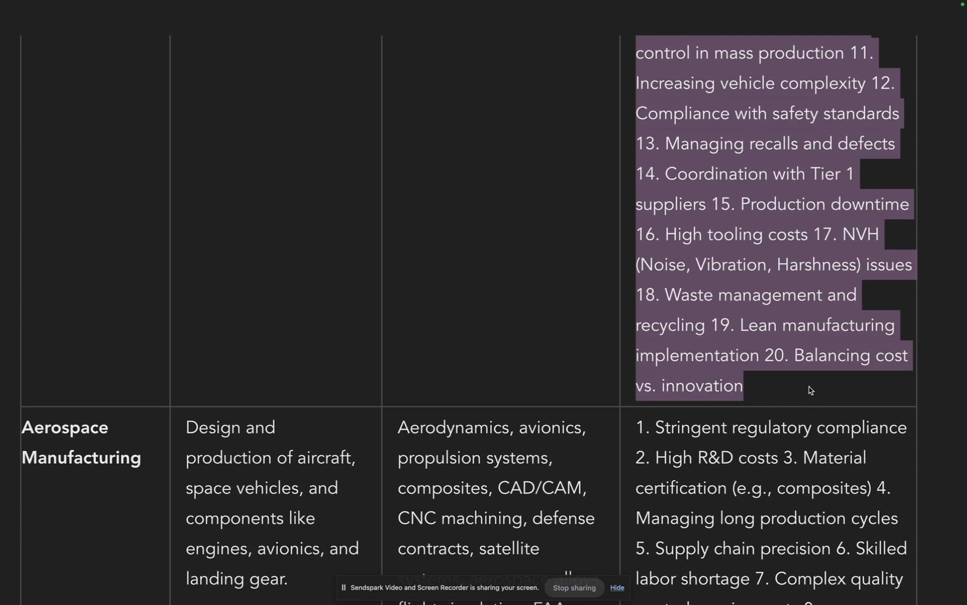
Step: Return to the start of the Automotive Manufacturing pain points and examine their numbered ranking, starting with supply chain disruptions
scroll(809, 390, "up", 4)
scroll(639, 195, "up", 3)
left_click(639, 195)
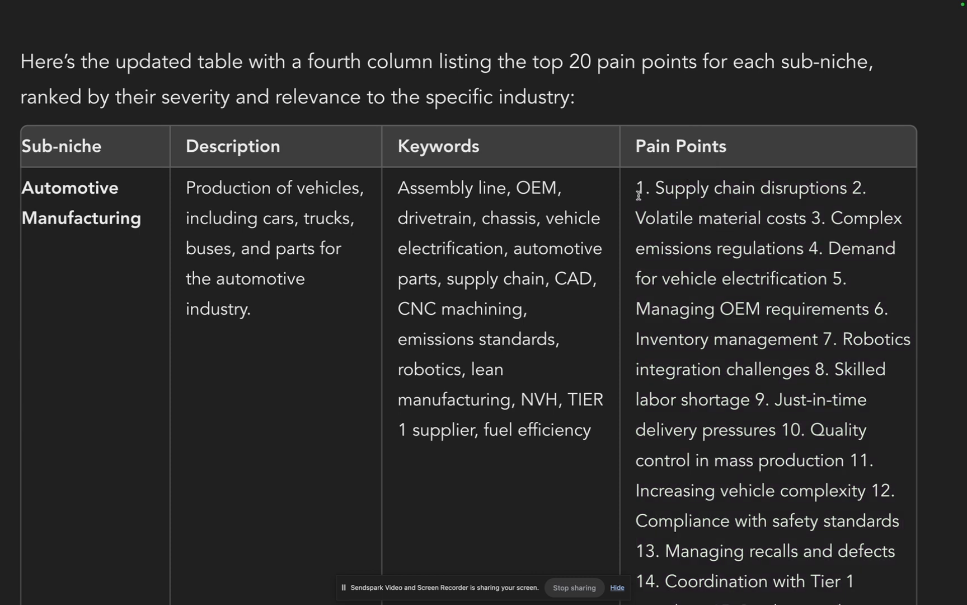
scroll(638, 195, "down", 1)
left_click_drag(635, 179, 656, 178)
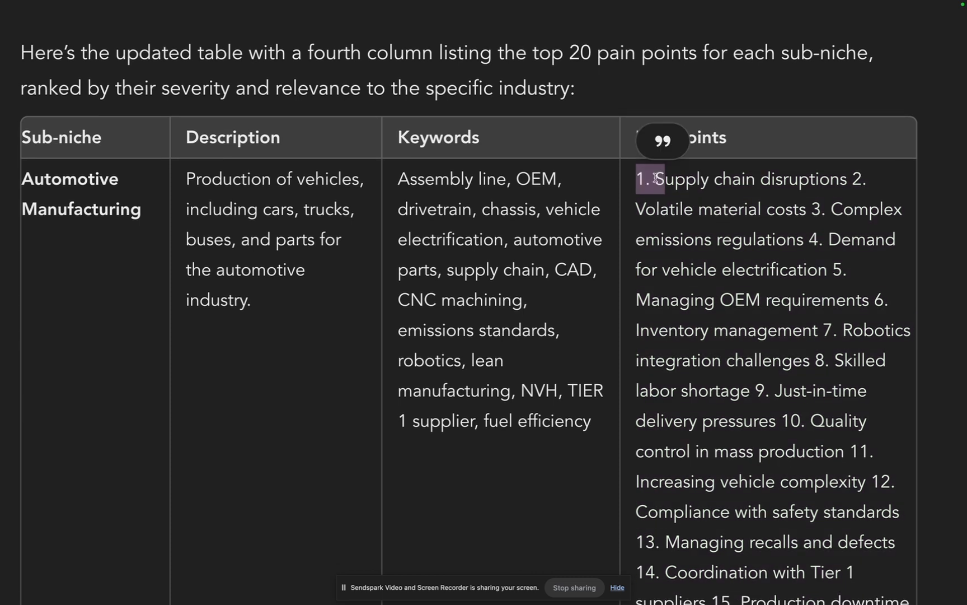
left_click(638, 178)
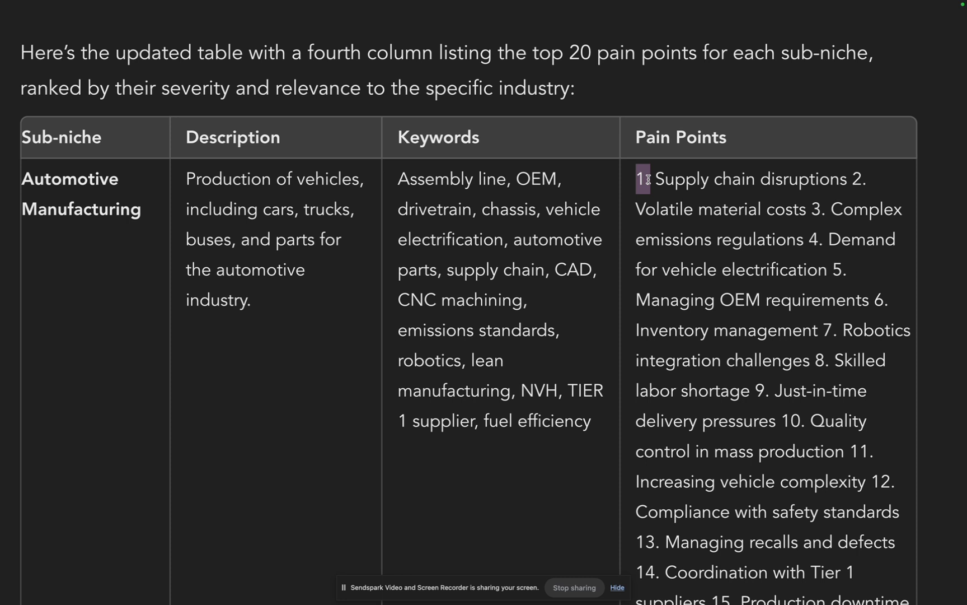
scroll(649, 179, "down", 1)
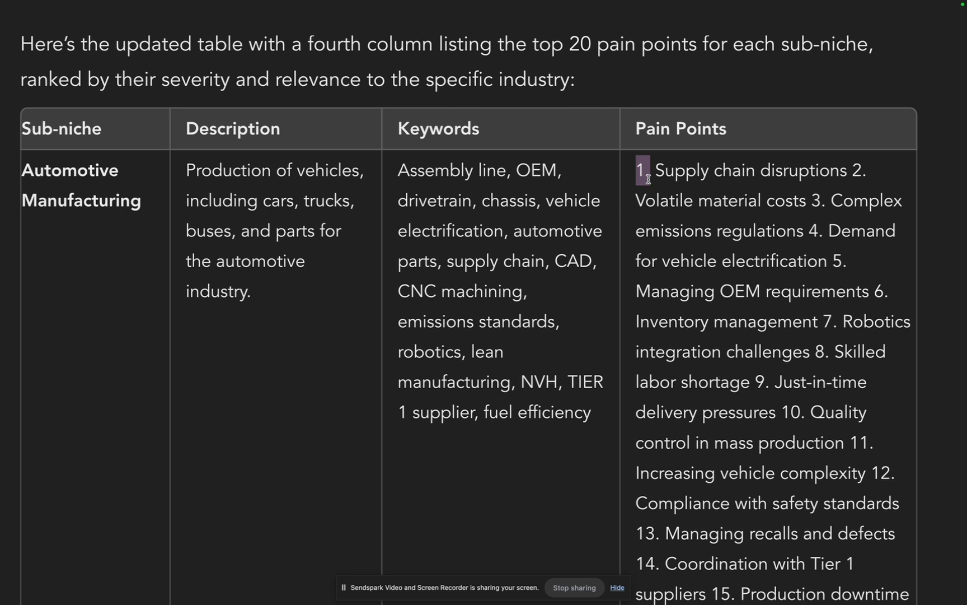
left_click_drag(636, 172, 649, 171)
left_click_drag(634, 130, 761, 199)
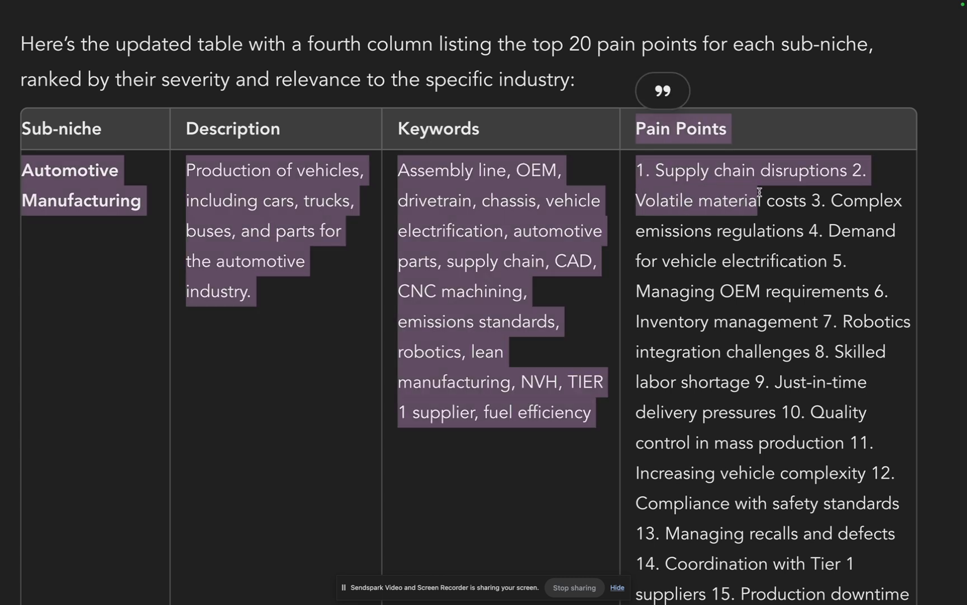
left_click(761, 198)
double_click(678, 171)
Step: Skim the pain points of the remaining sub-niches down to the table's end, with the page zoomed out
scroll(675, 186, "down", 20)
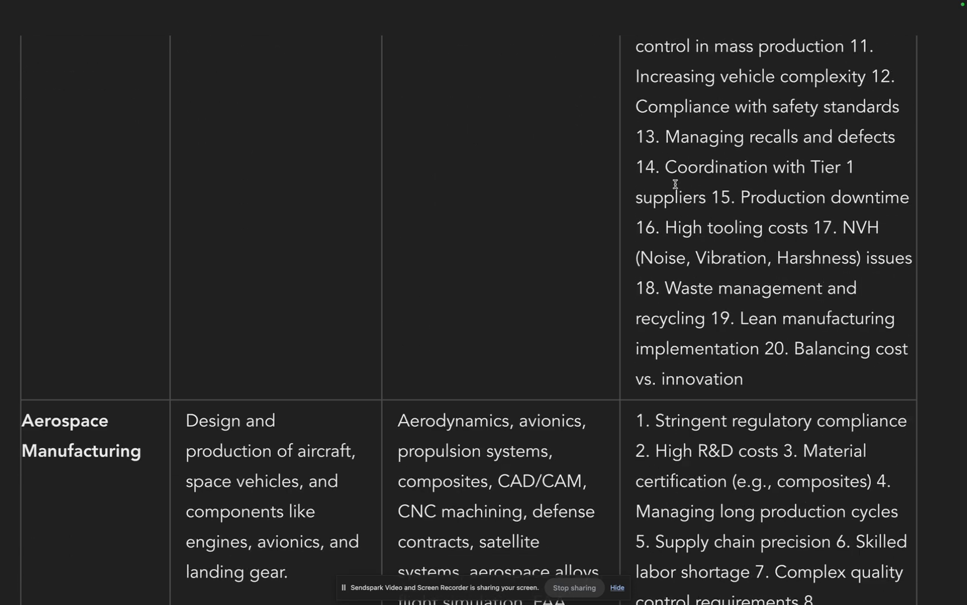
scroll(676, 186, "down", 20)
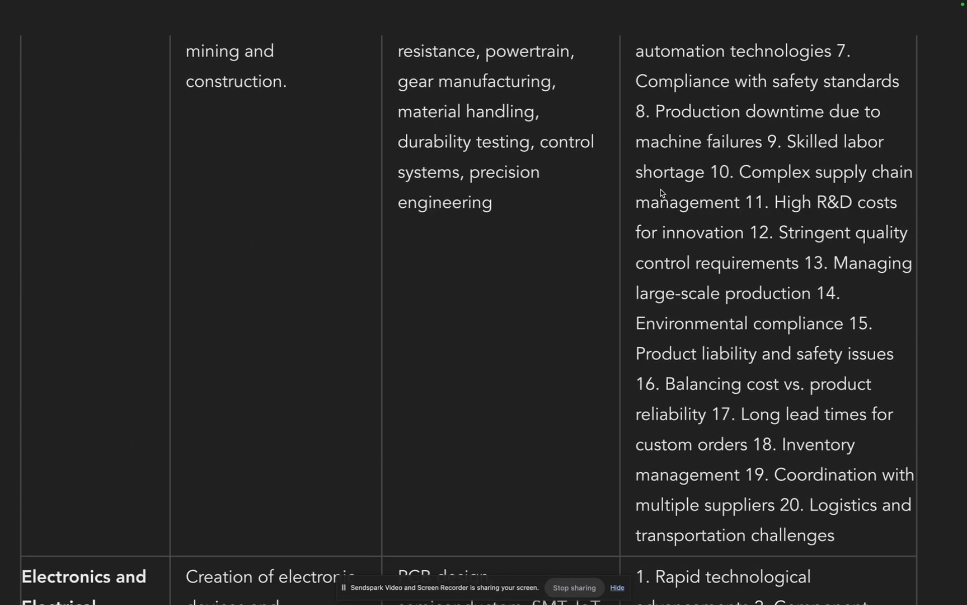
key("ctrl+minus")
scroll(644, 194, "down", 20)
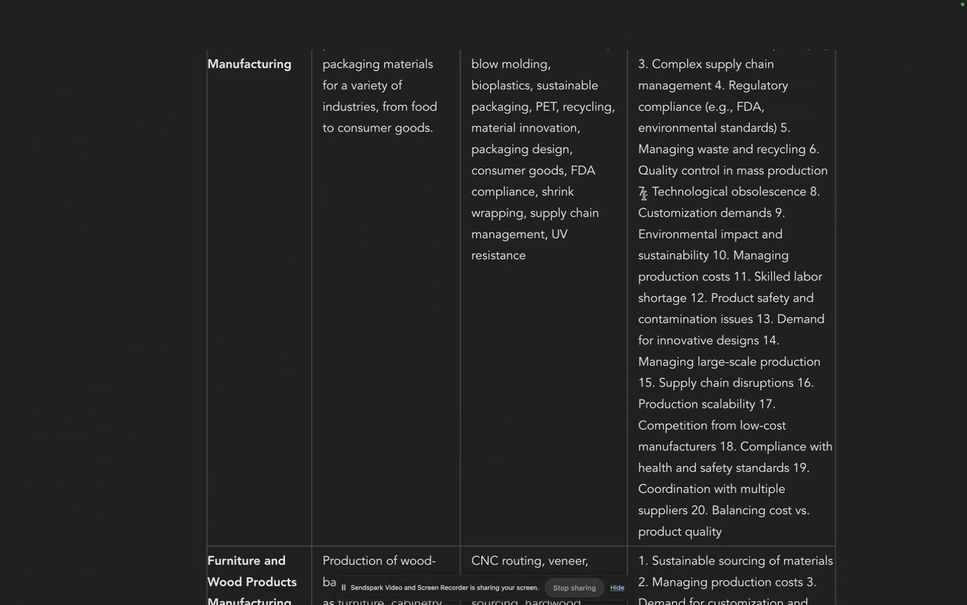
scroll(644, 194, "down", 20)
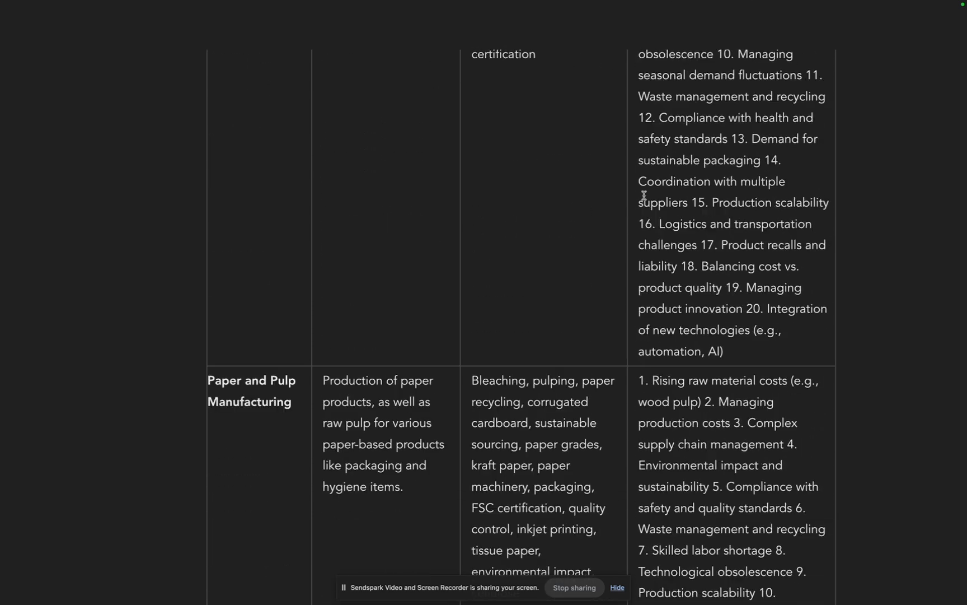
scroll(643, 196, "down", 20)
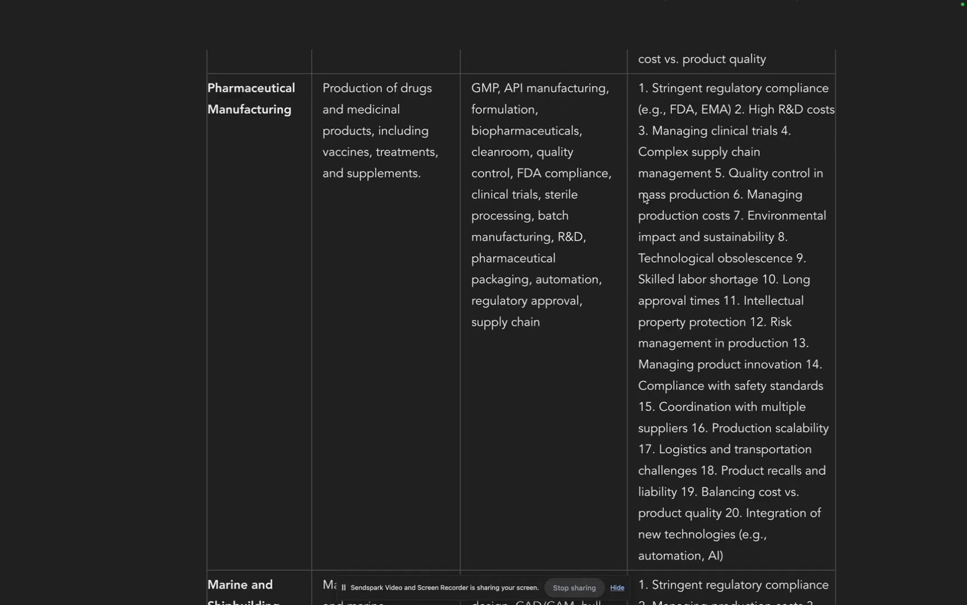
scroll(520, 269, "down", 2)
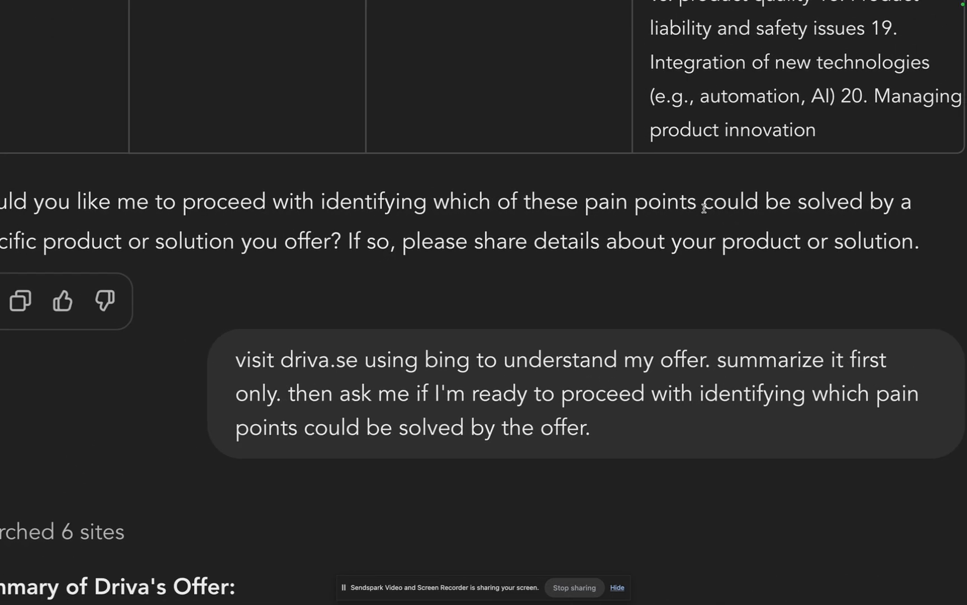
Step: Read the closing question on solvable pain points and the reply asking to visit driva.se using Bing and summarize the offer first
left_click_drag(567, 202, 896, 207)
scroll(895, 207, "down", 1)
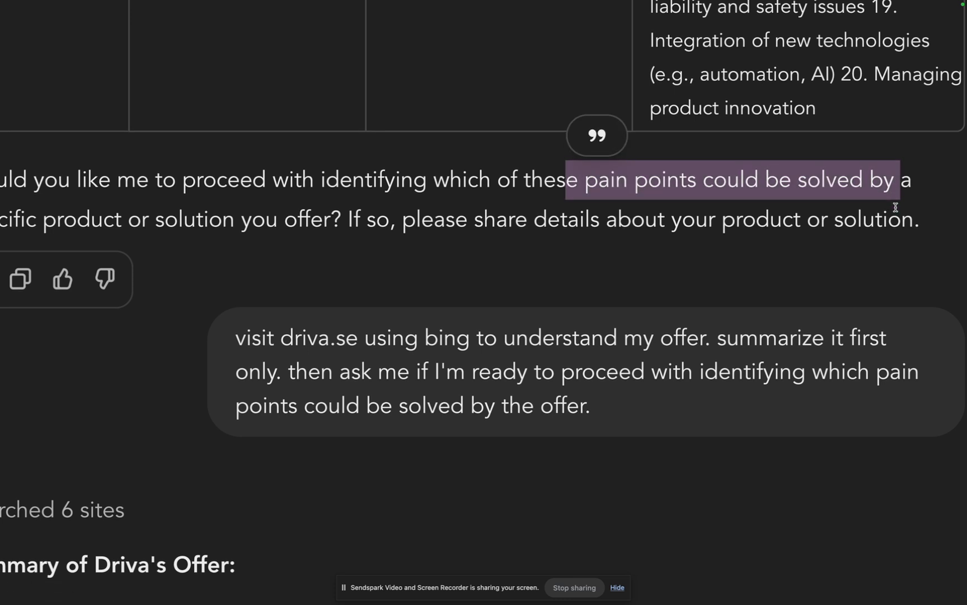
scroll(420, 230, "down", 3)
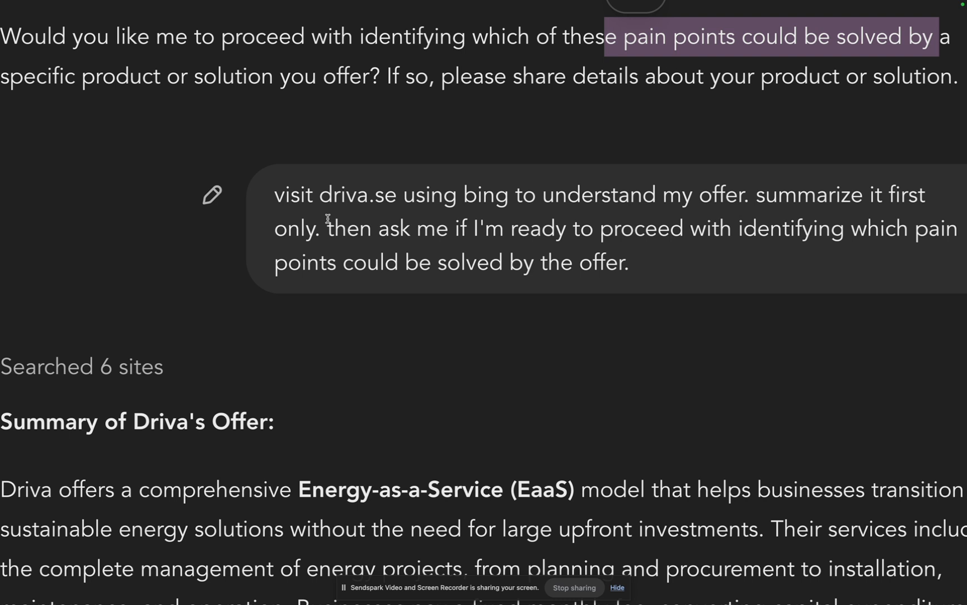
left_click_drag(274, 194, 580, 194)
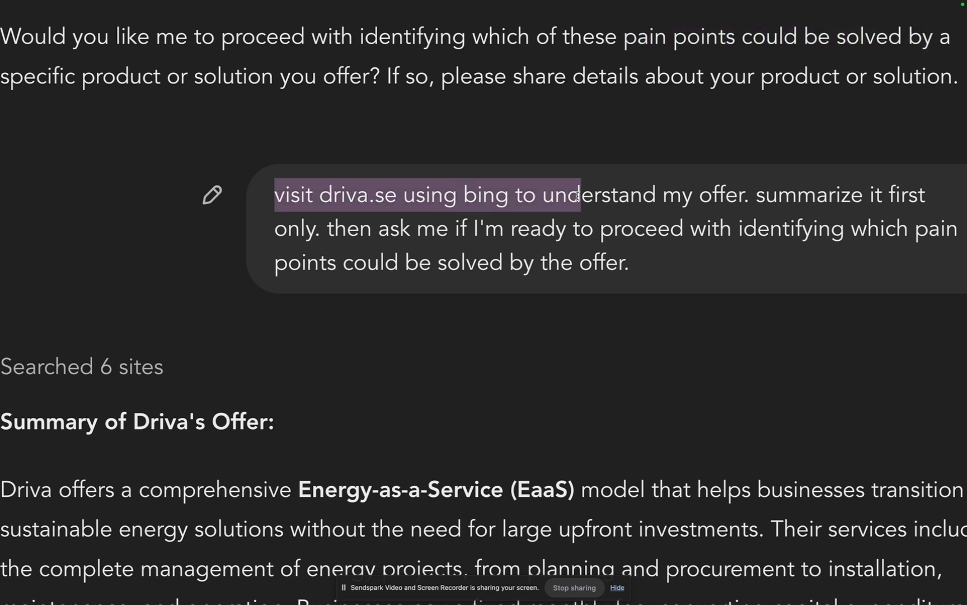
left_click_drag(740, 183, 689, 180)
left_click_drag(758, 180, 705, 211)
left_click(390, 218)
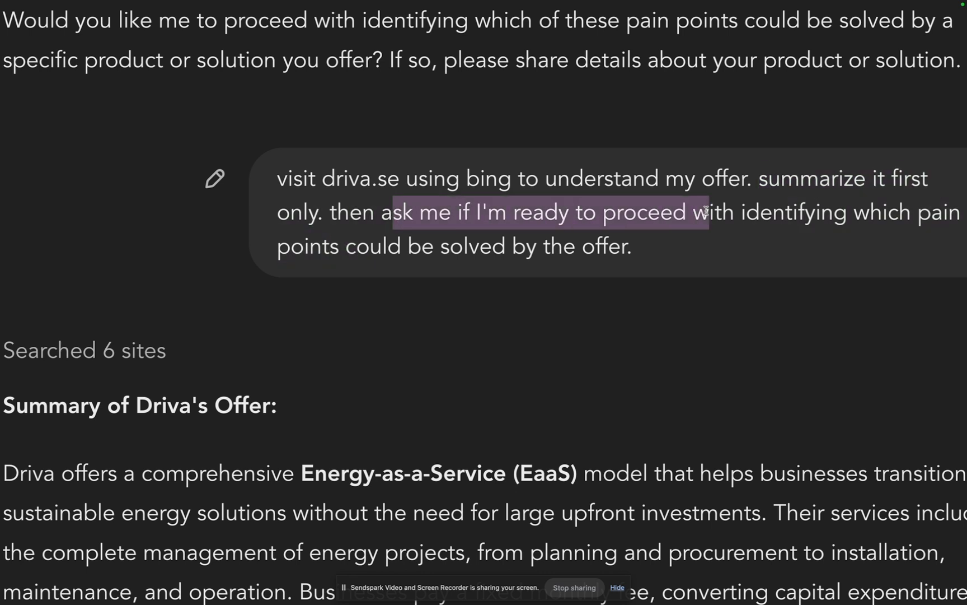
Step: Read through the summary of Driva's Energy-as-a-Service offer, including its solar, biogas and vehicle charging solutions
scroll(567, 274, "down", 5)
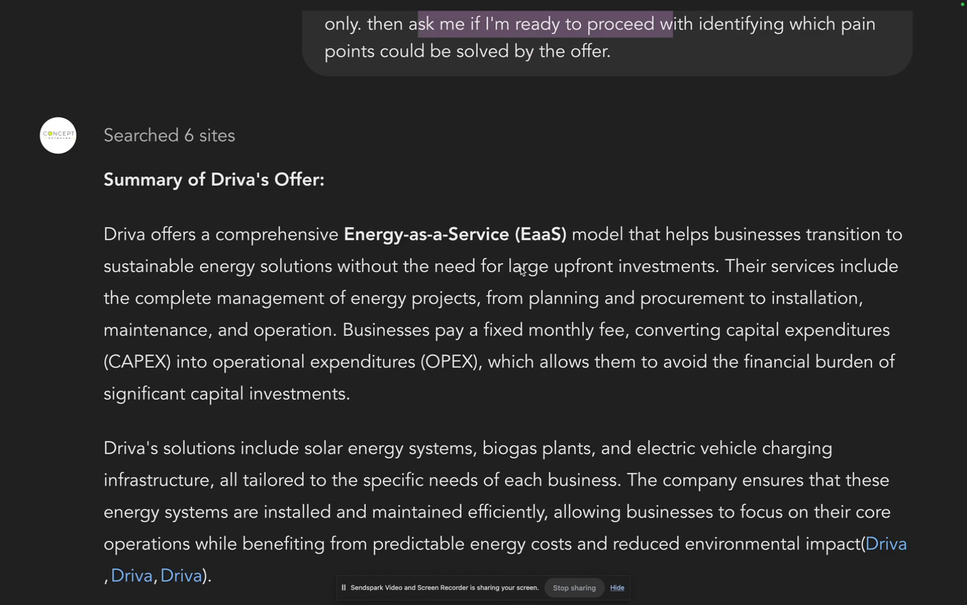
scroll(521, 270, "down", 1)
left_click_drag(105, 151, 393, 502)
scroll(393, 502, "down", 3)
left_click_drag(264, 131, 475, 405)
scroll(265, 132, "down", 3)
scroll(479, 329, "down", 2)
scroll(478, 406, "down", 3)
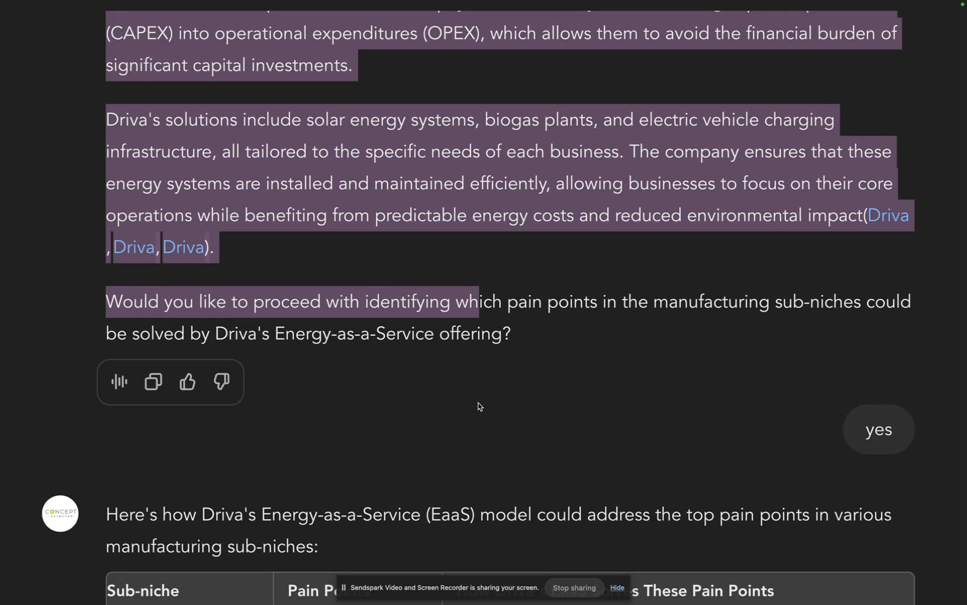
Step: Examine the question about proceeding to match manufacturing sub-niche pain points with Driva's Energy-as-a-Service offering, and the reply to it
left_click(421, 275)
scroll(291, 350, "up", 2)
scroll(392, 359, "right", 1)
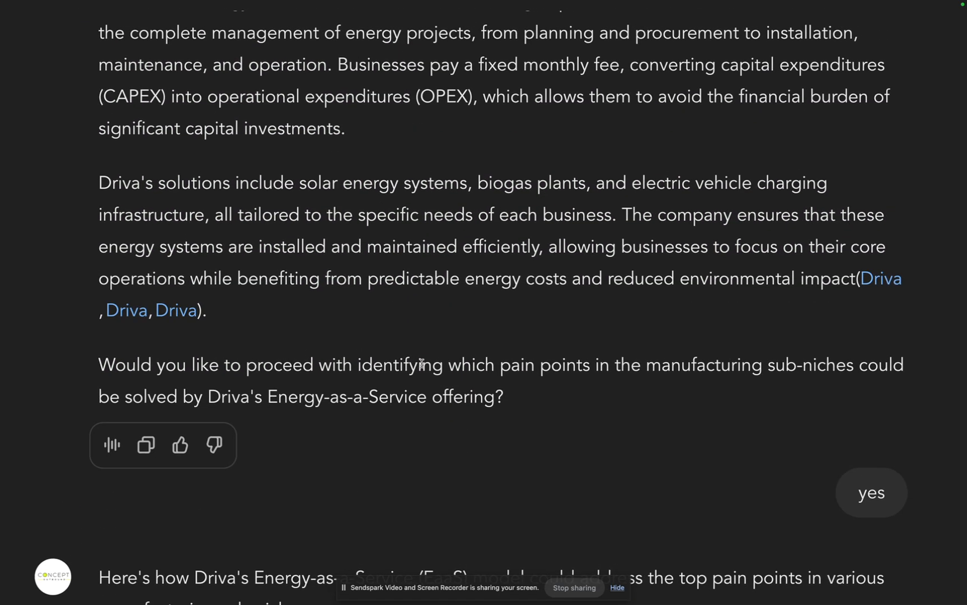
left_click_drag(471, 365, 543, 398)
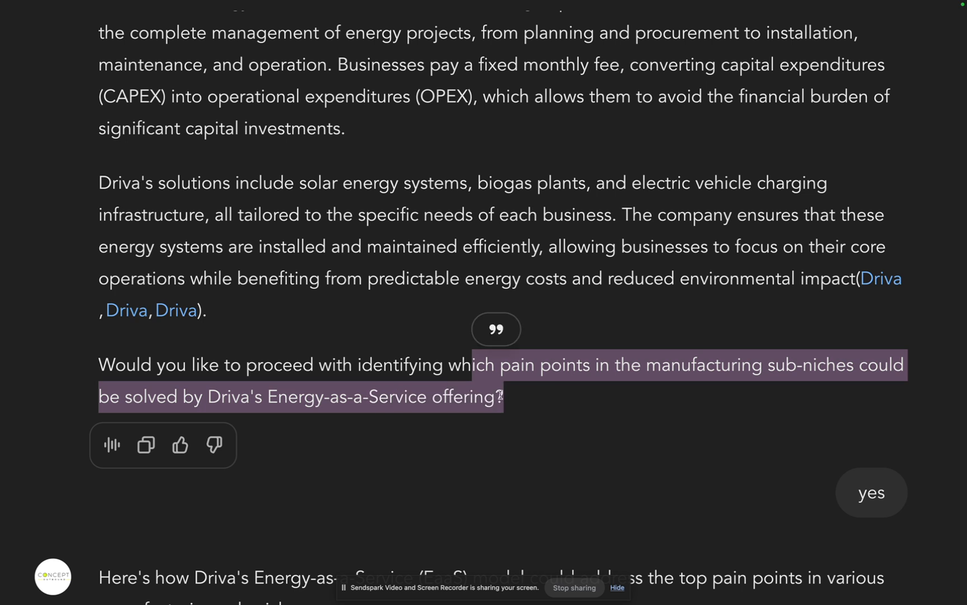
left_click(490, 397)
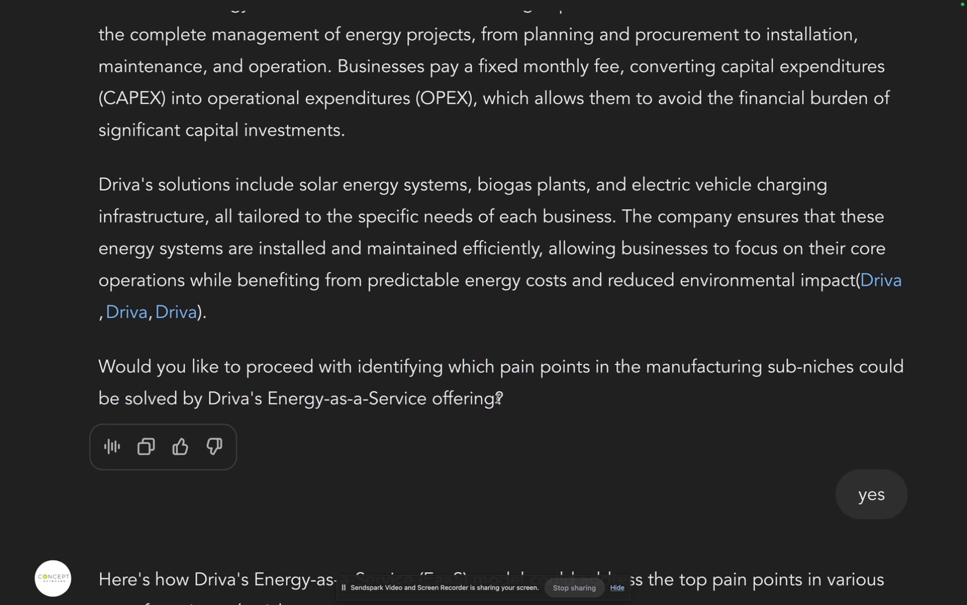
left_click_drag(503, 398, 375, 391)
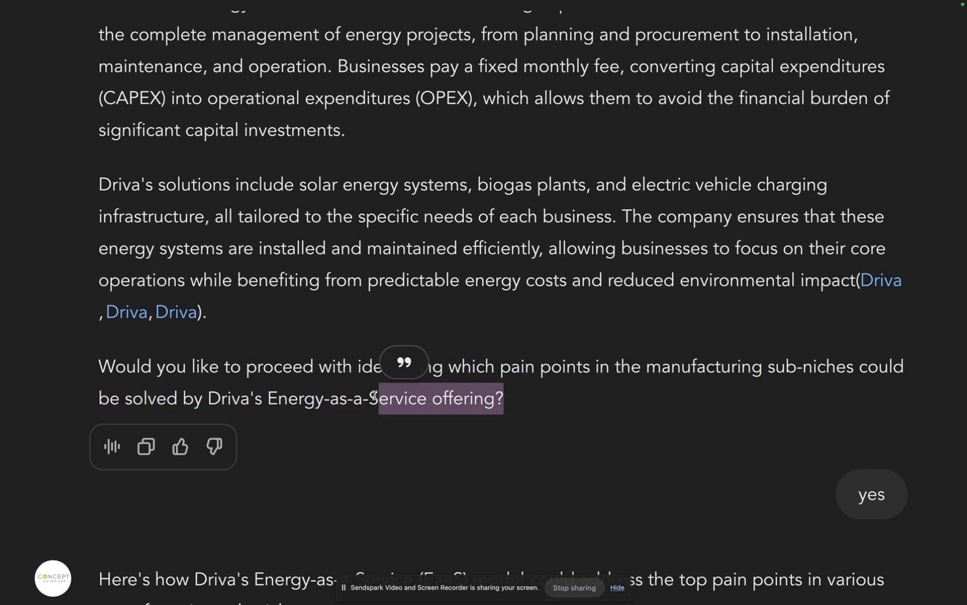
left_click(484, 360)
scroll(484, 360, "down", 3)
scroll(483, 360, "up", 2)
scroll(483, 360, "up", 4)
Step: Bring up the table matching pain points to Driva's EaaS and examine the numbered pain points in the Automotive Manufacturing row
scroll(481, 336, "down", 12)
scroll(472, 375, "right", 2)
scroll(473, 375, "down", 1)
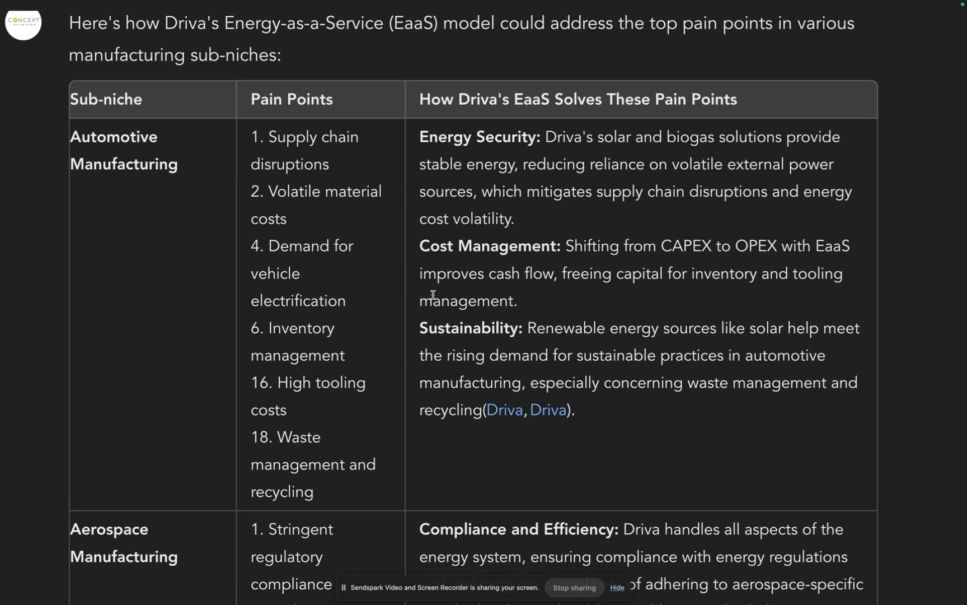
double_click(255, 191)
double_click(255, 246)
scroll(251, 137, "down", 1)
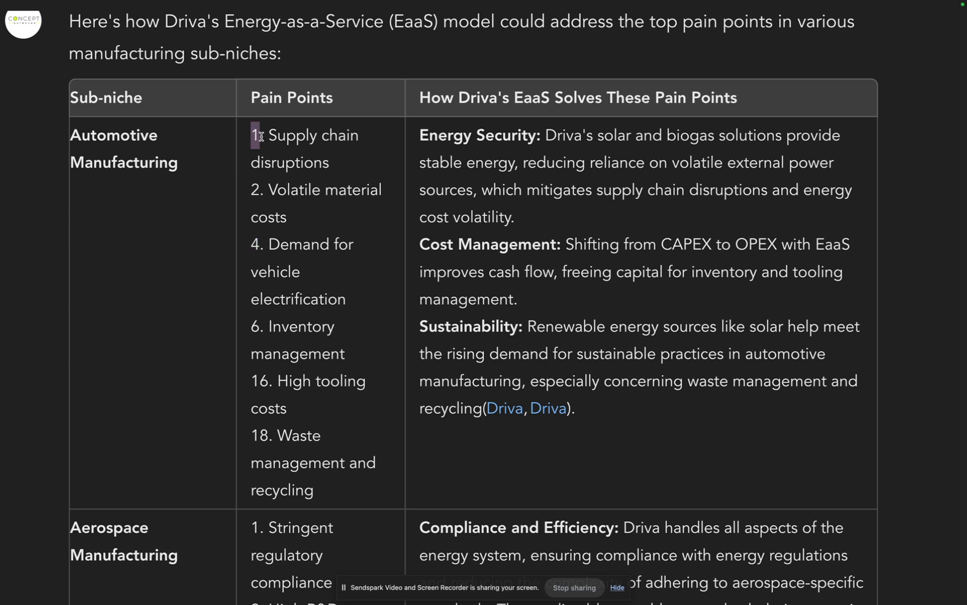
scroll(261, 136, "left", 1)
left_click_drag(275, 137, 336, 176)
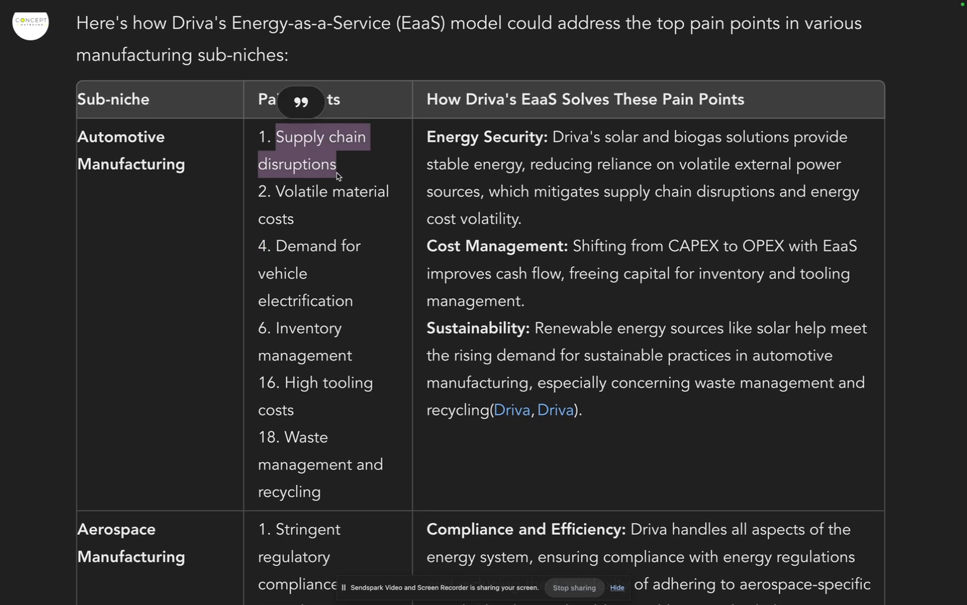
Step: Check the Automotive Manufacturing pain points against the earlier top 20 list, and return to the table of Driva's EaaS solutions
scroll(493, 200, "up", 2)
scroll(500, 202, "down", 20)
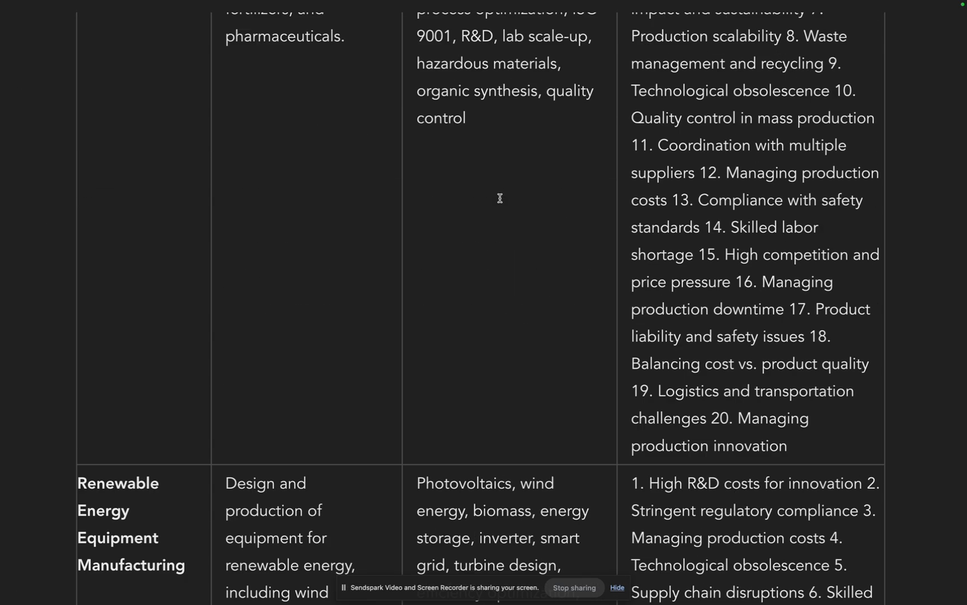
scroll(500, 202, "down", 20)
scroll(500, 202, "up", 1)
scroll(499, 201, "down", 10)
scroll(499, 202, "up", 20)
scroll(517, 224, "down", 4)
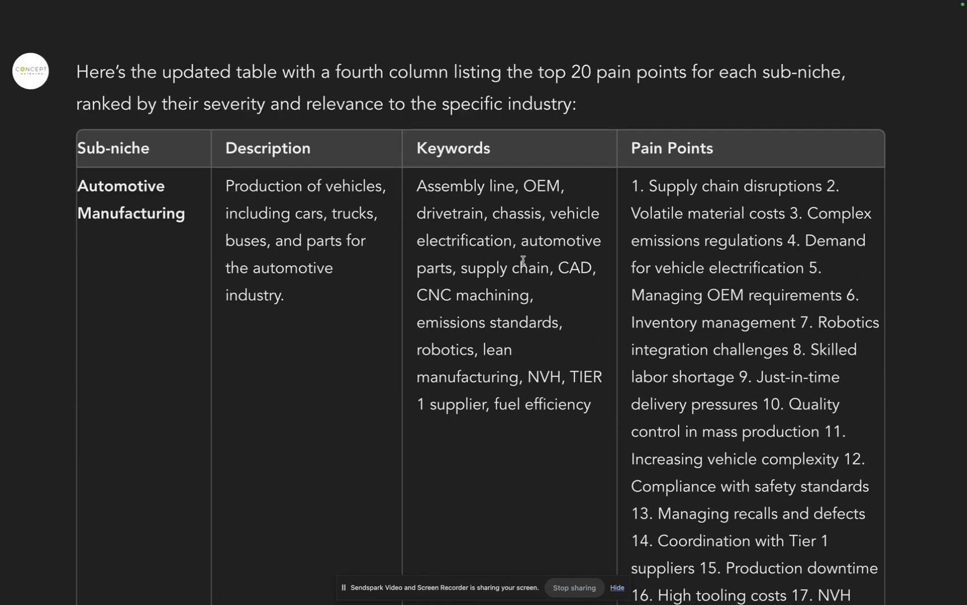
left_click_drag(704, 191, 840, 188)
scroll(652, 202, "down", 20)
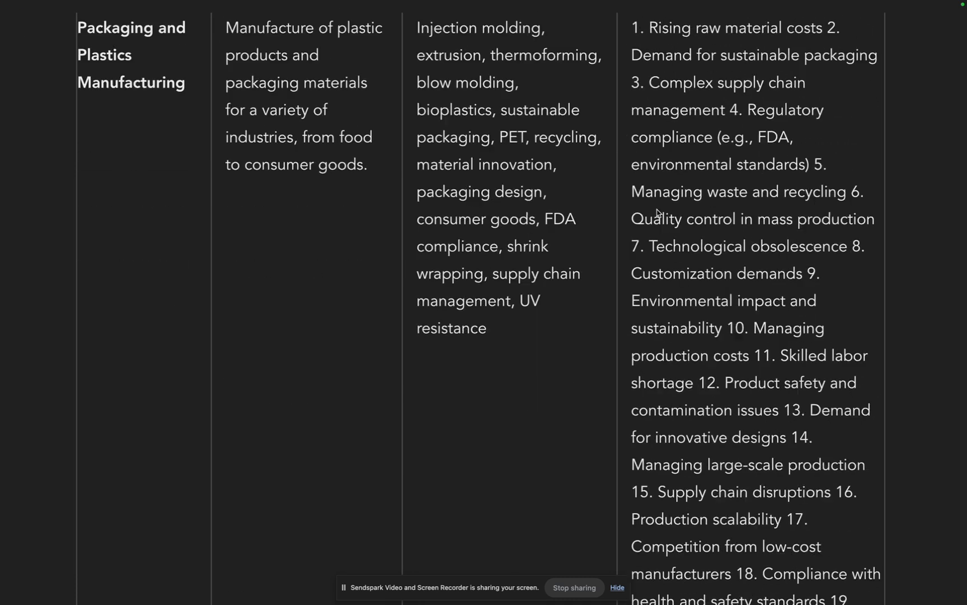
scroll(653, 213, "down", 15)
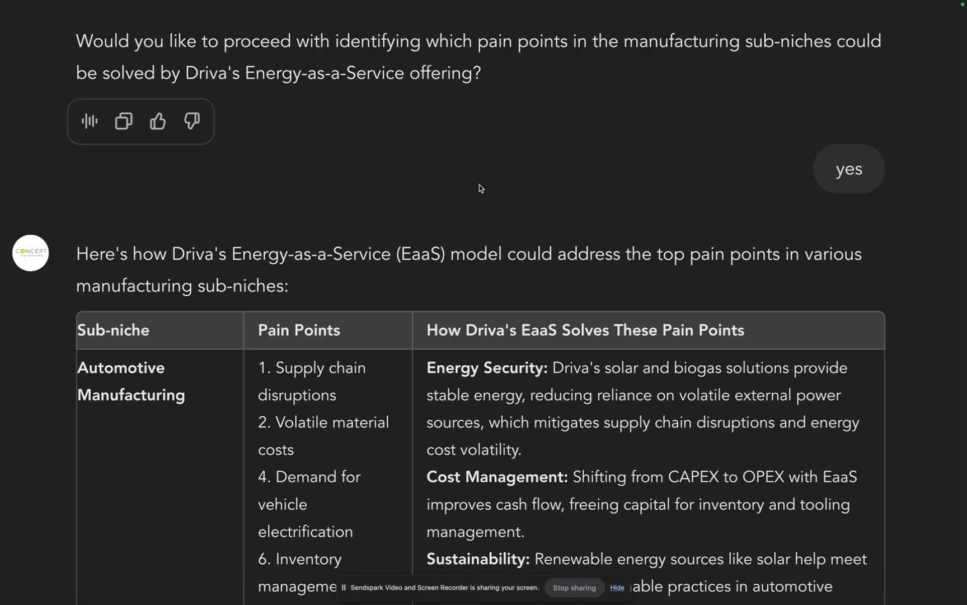